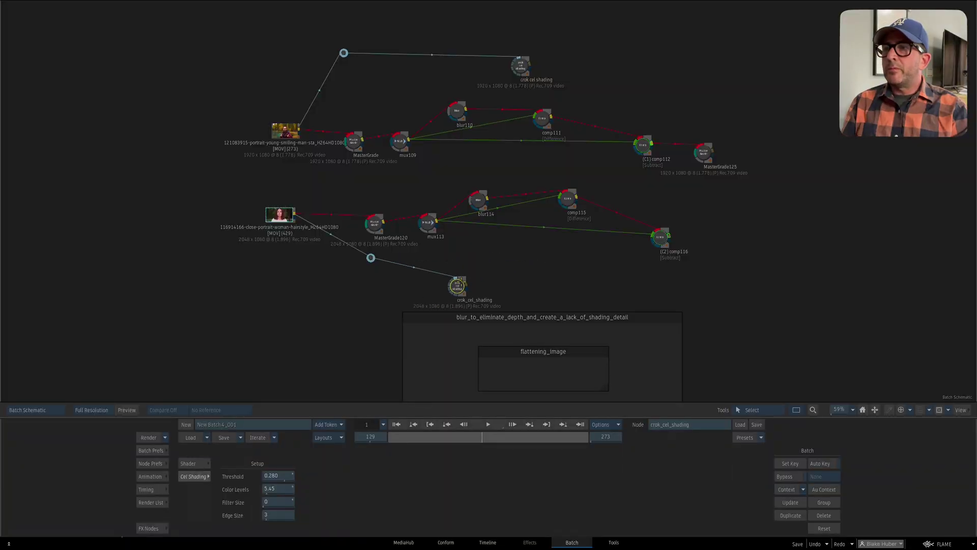
Reposition the crok cel shading nodes of both the man and woman clips in the batch schematic
{"action": "left_click_drag", "start_coordinate": [461, 281], "coordinate": [471, 262]}
{"action": "left_click_drag", "start_coordinate": [522, 63], "coordinate": [519, 60]}
{"action": "left_click_drag", "start_coordinate": [468, 259], "coordinate": [464, 266]}
{"action": "key", "text": "F4"}
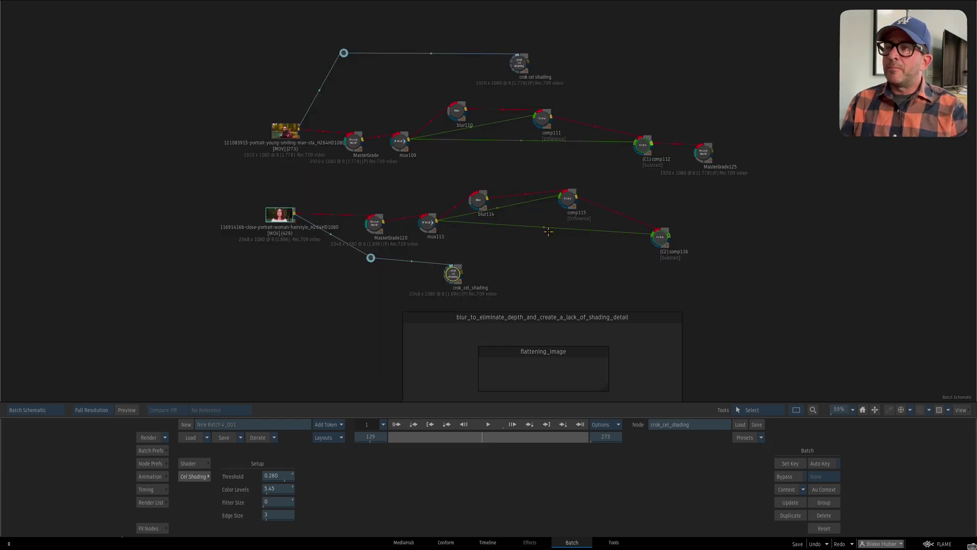
Display the man clip's crok cel shading result and set Threshold to 0.100 and Color Levels to 19.20, adjusting the edge size too
{"action": "key", "text": "F4"}
{"action": "left_click_drag", "start_coordinate": [539, 147], "coordinate": [565, 159]}
{"action": "left_click_drag", "start_coordinate": [545, 76], "coordinate": [525, 74]}
{"action": "key", "text": "F1"}
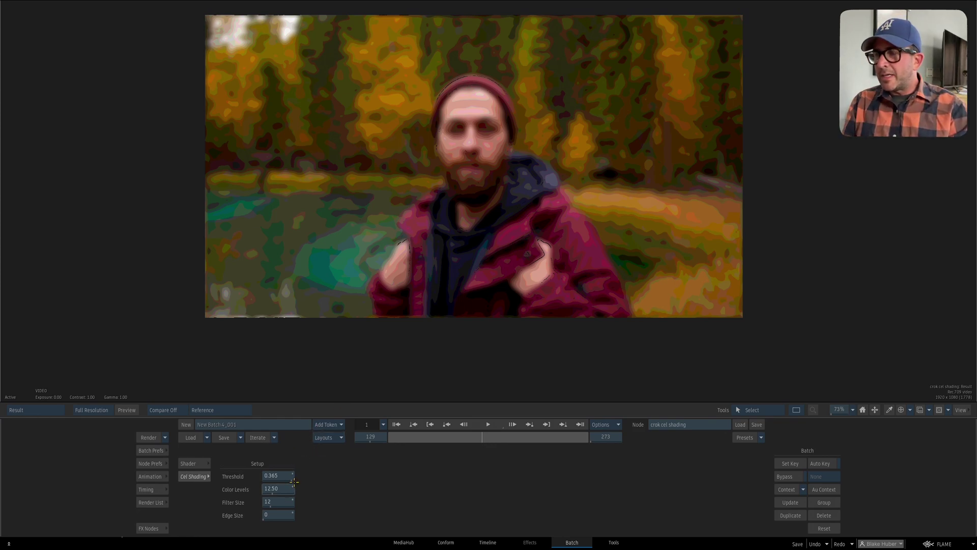
{"action": "mouse_move", "coordinate": [283, 478]}
{"action": "left_mouse_down"}
{"action": "mouse_move", "coordinate": [256, 477]}
{"action": "mouse_move", "coordinate": [298, 477]}
{"action": "mouse_move", "coordinate": [266, 477]}
{"action": "mouse_move", "coordinate": [283, 489]}
{"action": "left_mouse_up"}
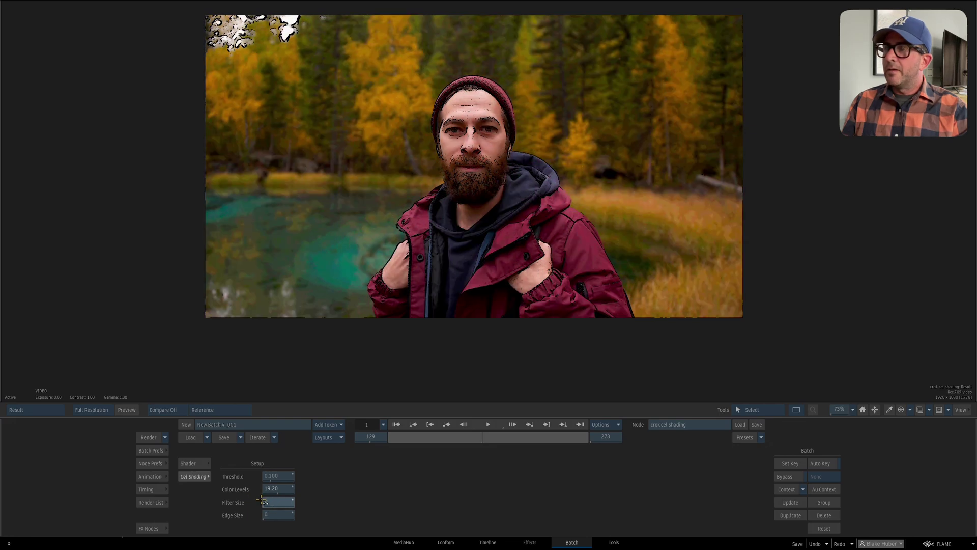
{"action": "left_click_drag", "start_coordinate": [279, 513], "coordinate": [307, 514]}
{"action": "key", "text": "Escape"}
Display the woman clip's crok_cel_shading result and adjust its Threshold
{"action": "left_click_drag", "start_coordinate": [403, 305], "coordinate": [434, 280]}
{"action": "left_click", "coordinate": [506, 256]}
{"action": "key", "text": "Tab"}
{"action": "left_click_drag", "start_coordinate": [281, 477], "coordinate": [310, 493]}
{"action": "key", "text": "Tab"}
{"action": "left_click_drag", "start_coordinate": [508, 181], "coordinate": [497, 232]}
Reposition the man clip and its MasterGrade, blur110, mux109 and MasterGrade125 nodes to tidy that branch
{"action": "left_click", "coordinate": [444, 219]}
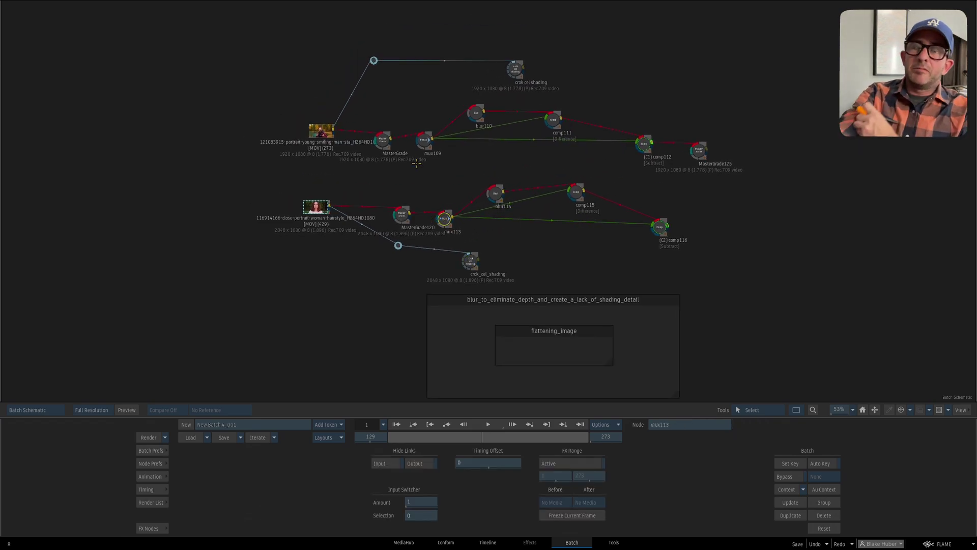
{"action": "left_click_drag", "start_coordinate": [384, 140], "coordinate": [384, 134]}
{"action": "left_click_drag", "start_coordinate": [321, 132], "coordinate": [308, 129]}
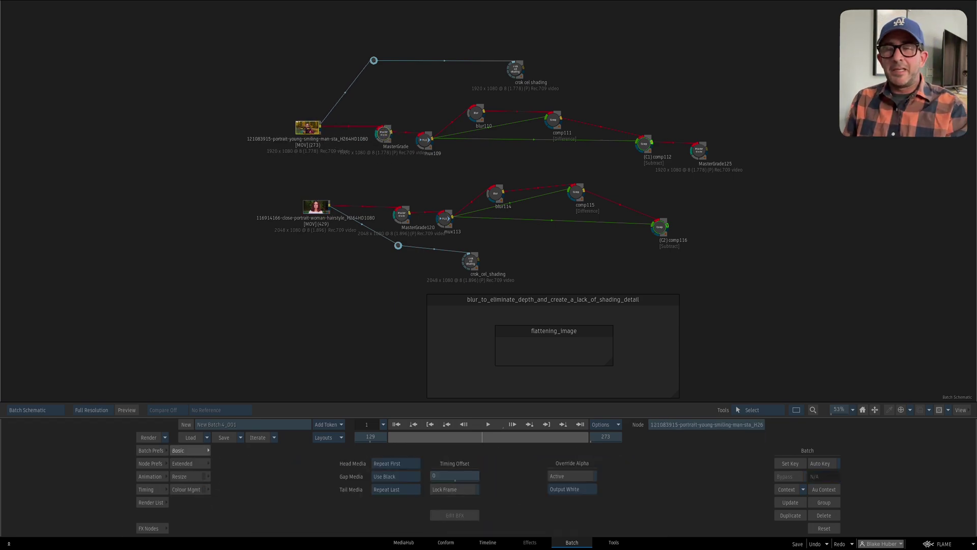
{"action": "left_click_drag", "start_coordinate": [482, 110], "coordinate": [491, 116]}
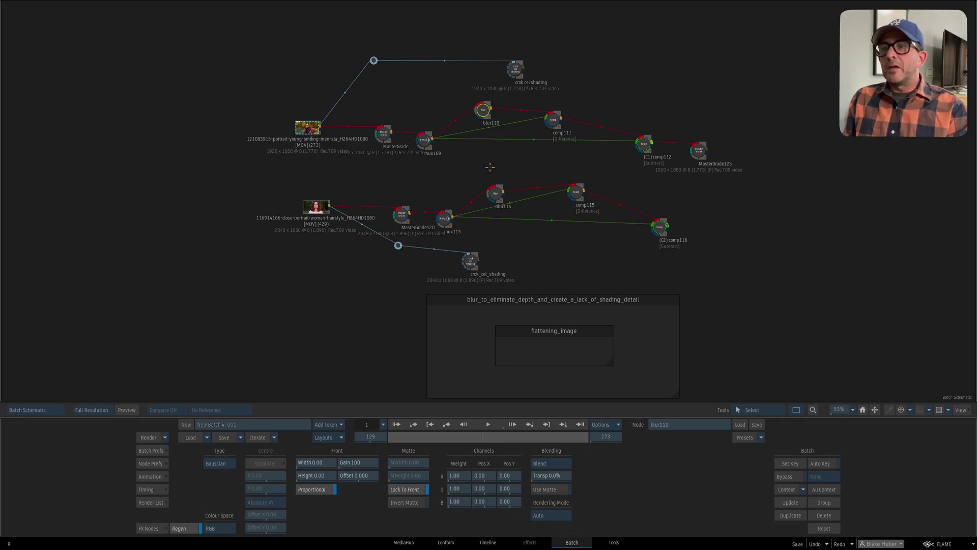
{"action": "left_click_drag", "start_coordinate": [484, 102], "coordinate": [485, 106]}
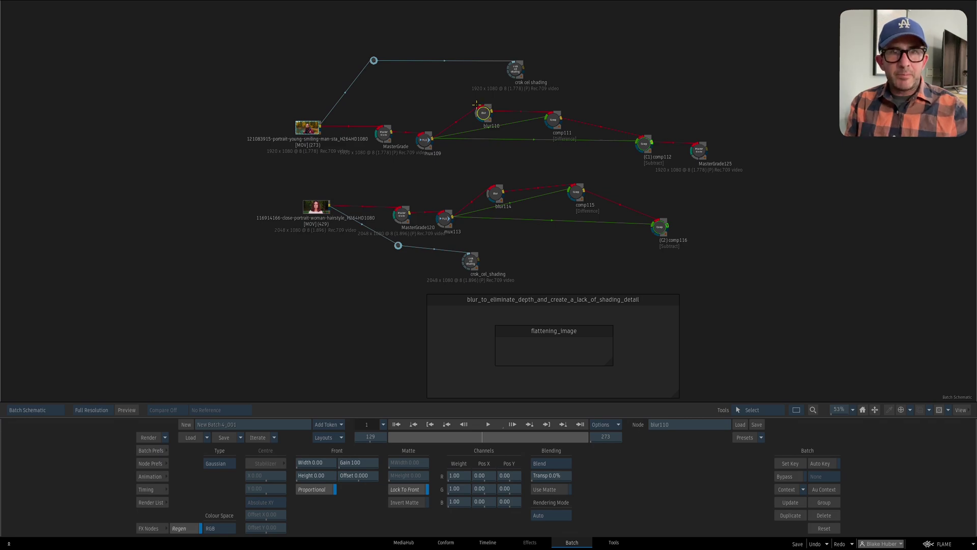
{"action": "left_click_drag", "start_coordinate": [424, 142], "coordinate": [428, 138]}
{"action": "mouse_move", "coordinate": [386, 127]}
{"action": "left_mouse_down"}
{"action": "mouse_move", "coordinate": [378, 124]}
{"action": "mouse_move", "coordinate": [386, 126]}
{"action": "left_mouse_up"}
{"action": "left_click_drag", "start_coordinate": [690, 149], "coordinate": [694, 147]}
View the result of the first MasterGrade node on the man clip
{"action": "left_click", "coordinate": [383, 134]}
{"action": "key", "text": "F4"}
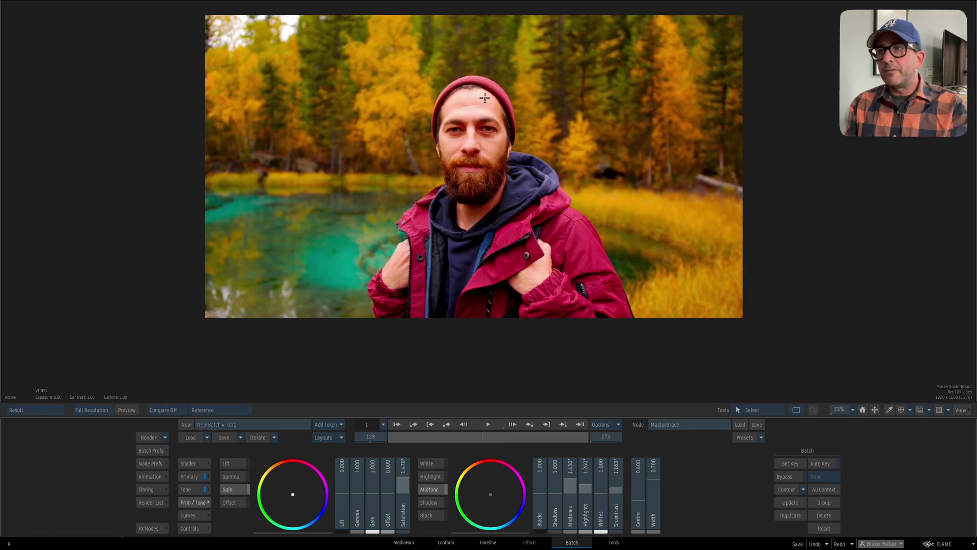
{"action": "key", "text": "F4"}
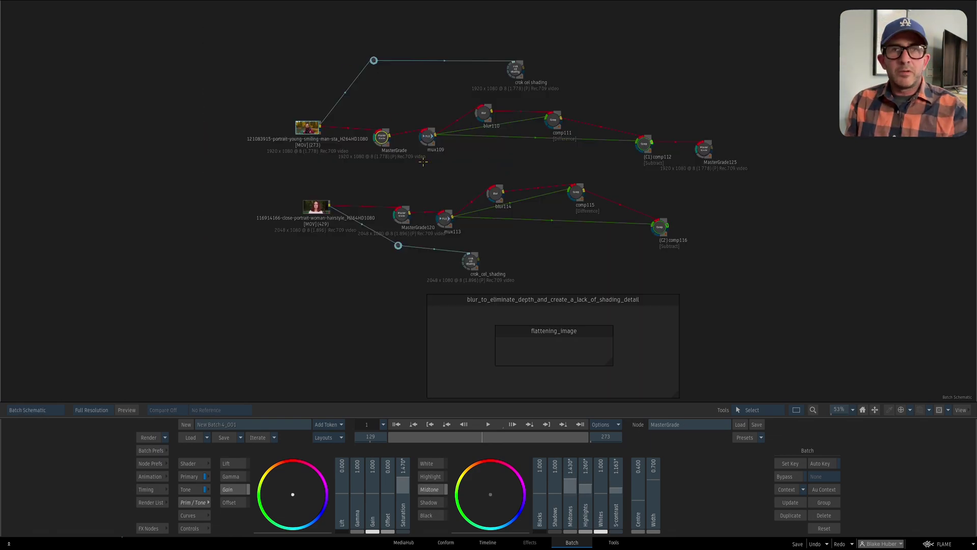
Nudge mux109, outline the node group from mux109 to comp112, and move MasterGrade125 farther from comp112
{"action": "left_click_drag", "start_coordinate": [428, 135], "coordinate": [437, 134]}
{"action": "left_click_drag", "start_coordinate": [418, 93], "coordinate": [663, 168]}
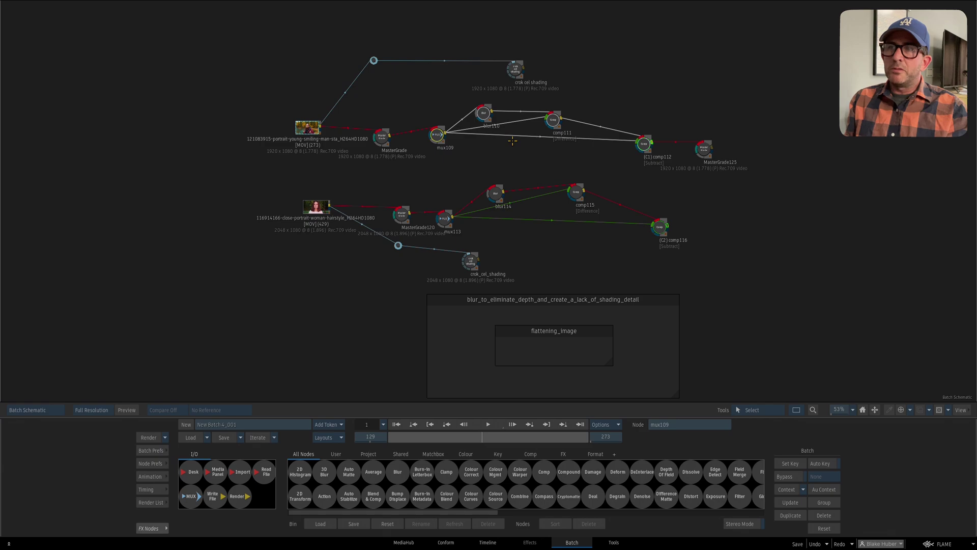
{"action": "left_click", "coordinate": [614, 168]}
{"action": "mouse_move", "coordinate": [646, 148]}
{"action": "left_mouse_down"}
{"action": "mouse_move", "coordinate": [648, 140]}
{"action": "mouse_move", "coordinate": [643, 145]}
{"action": "left_mouse_up"}
{"action": "left_click_drag", "start_coordinate": [706, 149], "coordinate": [756, 156]}
Move the woman clip's branch lower, rearrange its link elbow and crok_cel_shading node, and nudge blur110
{"action": "left_click_drag", "start_coordinate": [644, 201], "coordinate": [670, 251]}
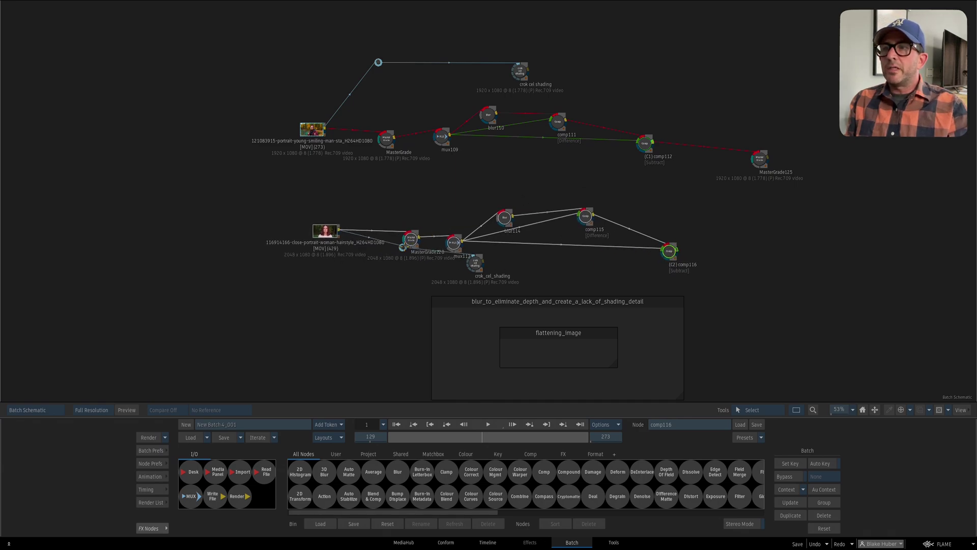
{"action": "left_click_drag", "start_coordinate": [403, 248], "coordinate": [389, 260]}
{"action": "left_click_drag", "start_coordinate": [469, 269], "coordinate": [437, 279]}
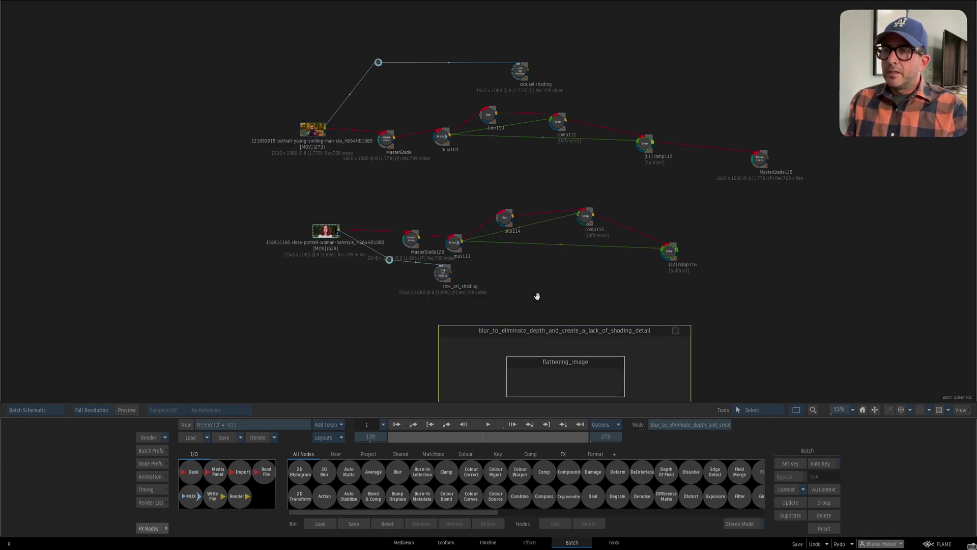
{"action": "left_click", "coordinate": [488, 149]}
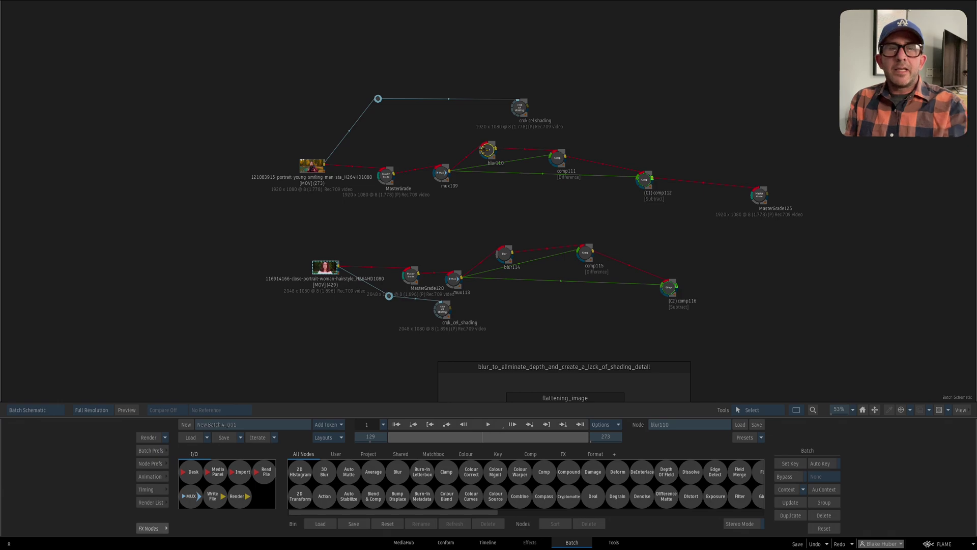
{"action": "left_click_drag", "start_coordinate": [487, 149], "coordinate": [492, 149]}
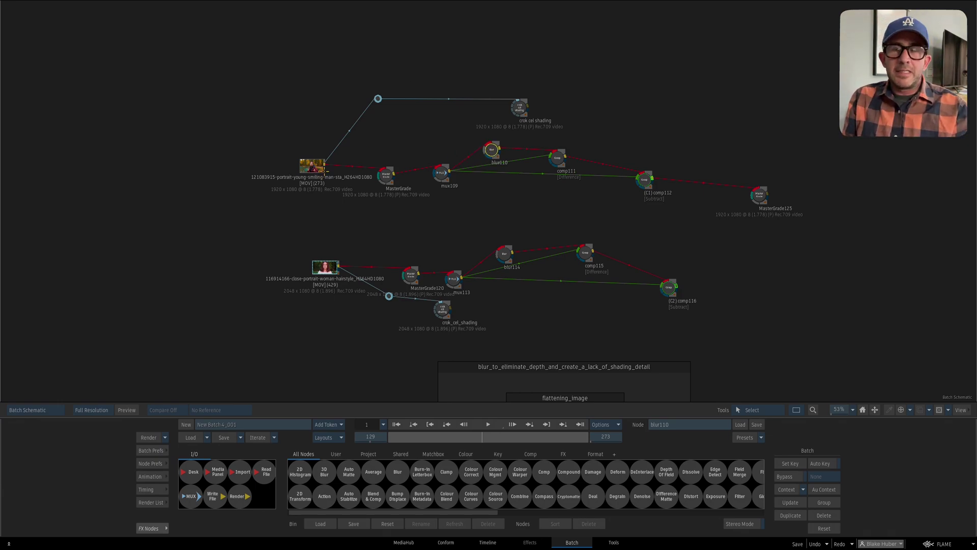
Display the original man clip and split the workspace into two views, with the schematic beside the result
{"action": "double_click", "coordinate": [315, 168]}
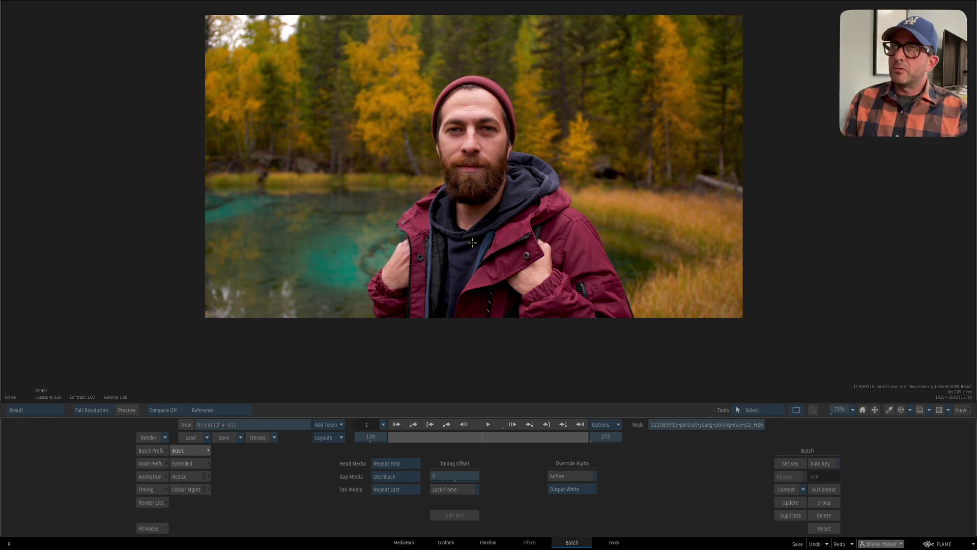
{"action": "key", "text": "alt+2"}
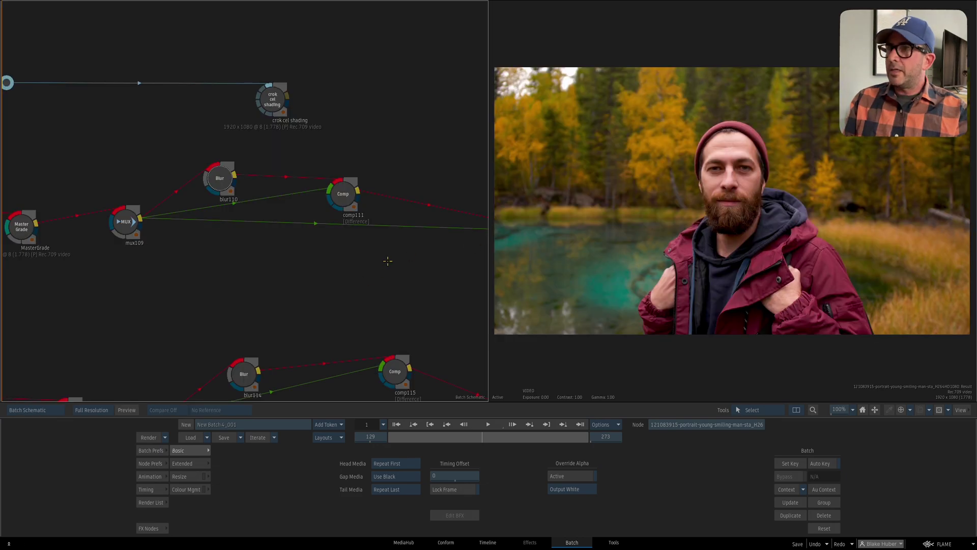
{"action": "key", "text": "F4"}
{"action": "key", "text": "Escape"}
Set the man clip as Context 1 and display that context in the schematic's view
{"action": "left_click_drag", "start_coordinate": [184, 235], "coordinate": [399, 227]}
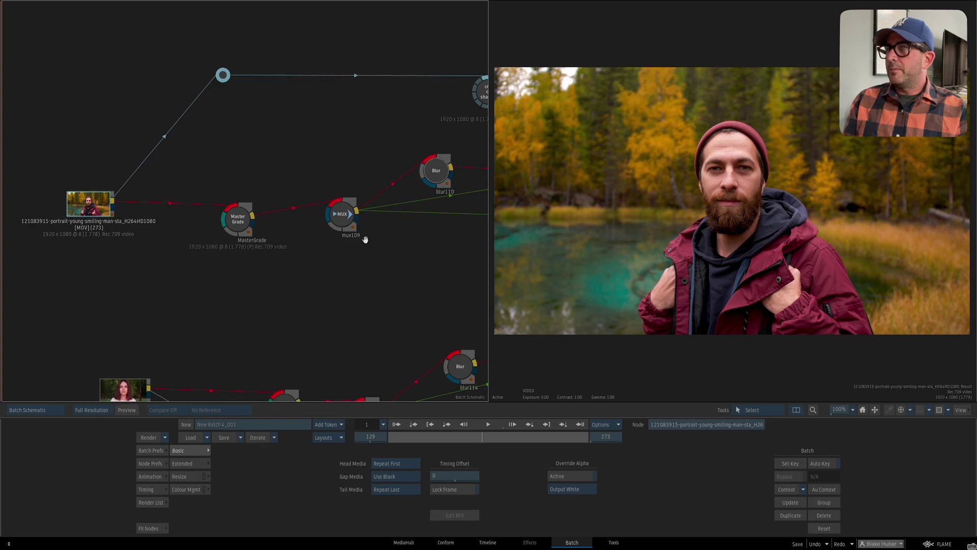
{"action": "left_click_drag", "start_coordinate": [333, 236], "coordinate": [231, 209]}
{"action": "key", "text": "c"}
{"action": "left_click", "coordinate": [111, 201]}
{"action": "left_click", "coordinate": [110, 173]}
{"action": "key", "text": "1"}
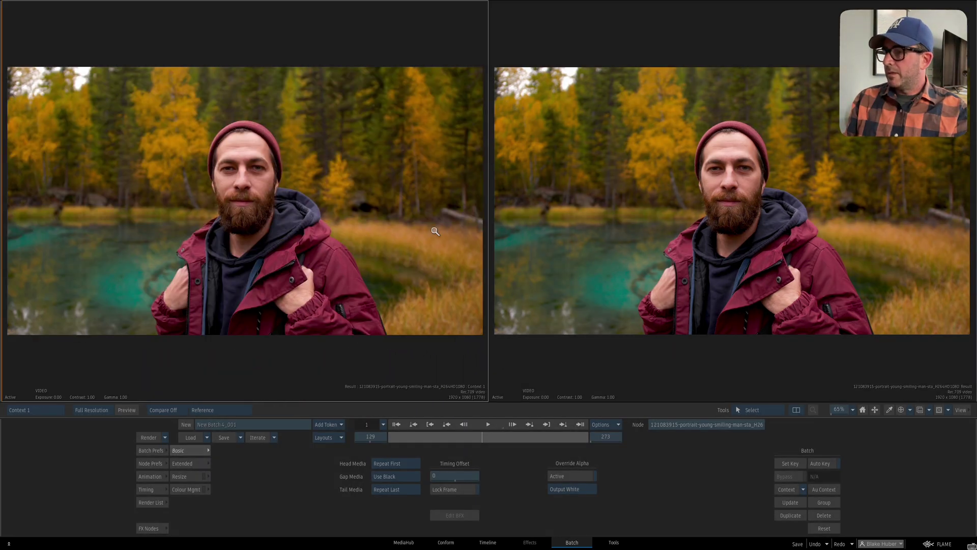
Narrow the Context 1 view to widen the other one, and show the batch schematic in the wider view
{"action": "left_click_drag", "start_coordinate": [606, 234], "coordinate": [569, 233]}
{"action": "left_click_drag", "start_coordinate": [433, 235], "coordinate": [401, 244]}
{"action": "left_click_drag", "start_coordinate": [400, 245], "coordinate": [343, 239]}
{"action": "left_click_drag", "start_coordinate": [488, 211], "coordinate": [409, 214]}
{"action": "left_click_drag", "start_coordinate": [545, 216], "coordinate": [562, 211]}
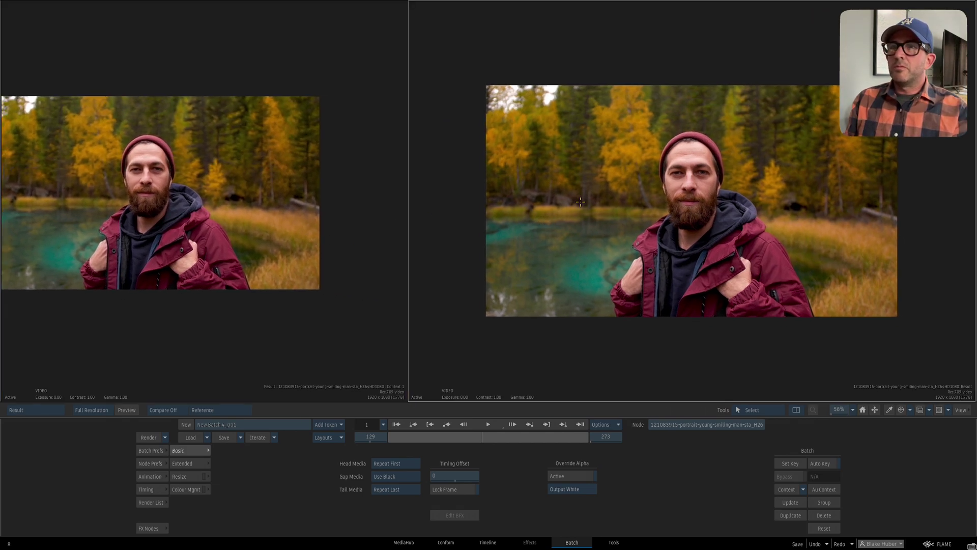
{"action": "key", "text": "F1"}
{"action": "key", "text": "Escape"}
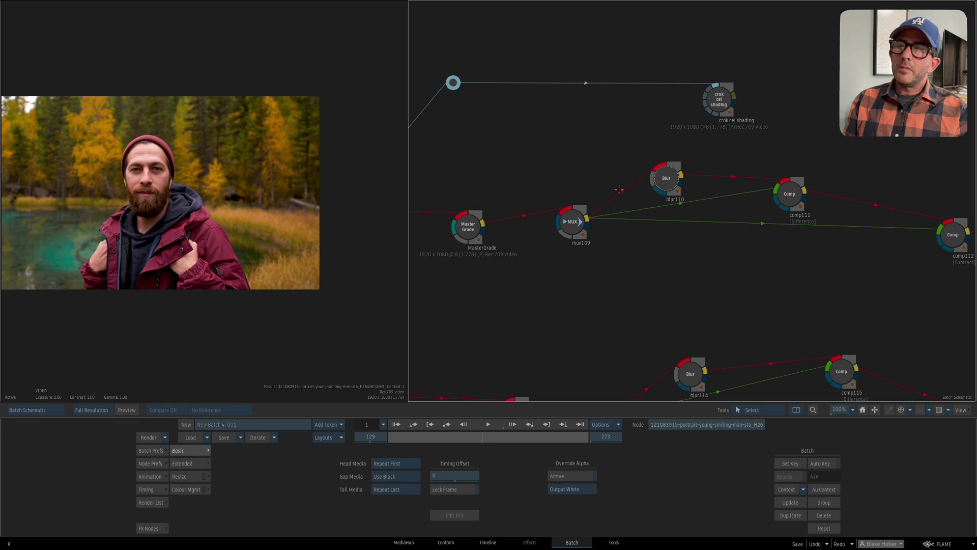
Display blur110's result beside the original clip and set its blur Width and Height to 21.60
{"action": "left_click_drag", "start_coordinate": [683, 216], "coordinate": [681, 194]}
{"action": "left_click_drag", "start_coordinate": [681, 194], "coordinate": [607, 175]}
{"action": "left_click", "coordinate": [608, 175]}
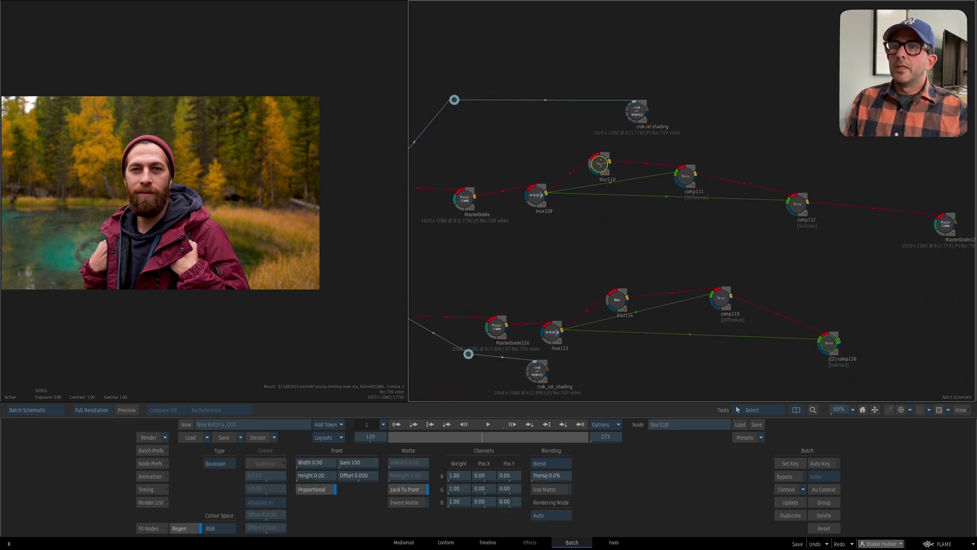
{"action": "key", "text": "F4"}
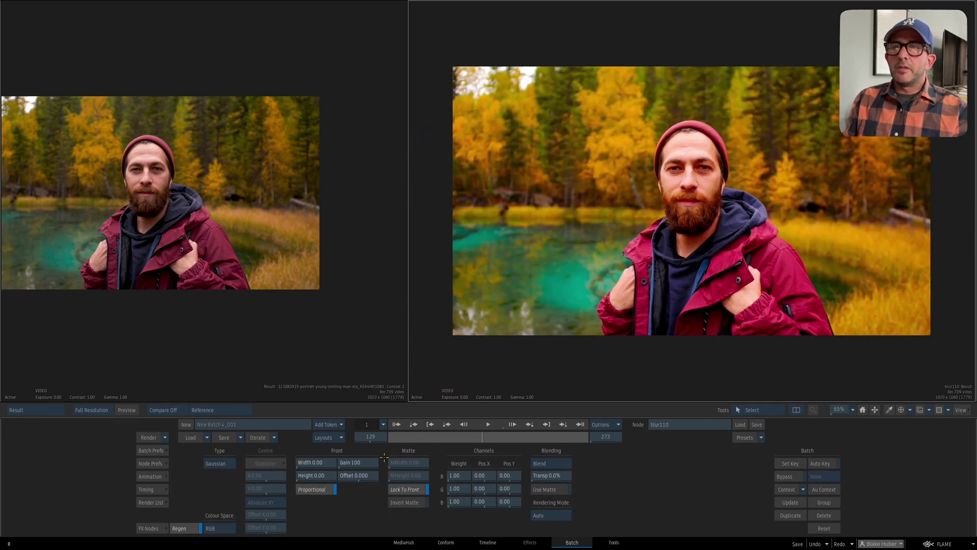
{"action": "left_click_drag", "start_coordinate": [313, 464], "coordinate": [345, 463]}
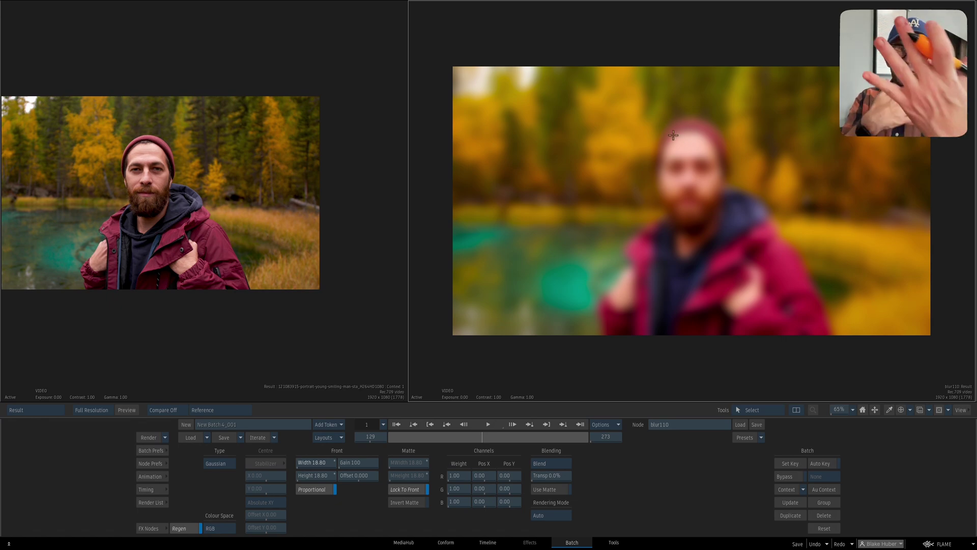
{"action": "left_click_drag", "start_coordinate": [325, 468], "coordinate": [335, 461]}
View the result of comp111, the Difference comp between the blurred and graded image
{"action": "key", "text": "Escape"}
{"action": "left_click_drag", "start_coordinate": [651, 241], "coordinate": [584, 217]}
{"action": "left_click", "coordinate": [633, 155]}
{"action": "left_click_drag", "start_coordinate": [631, 163], "coordinate": [690, 174]}
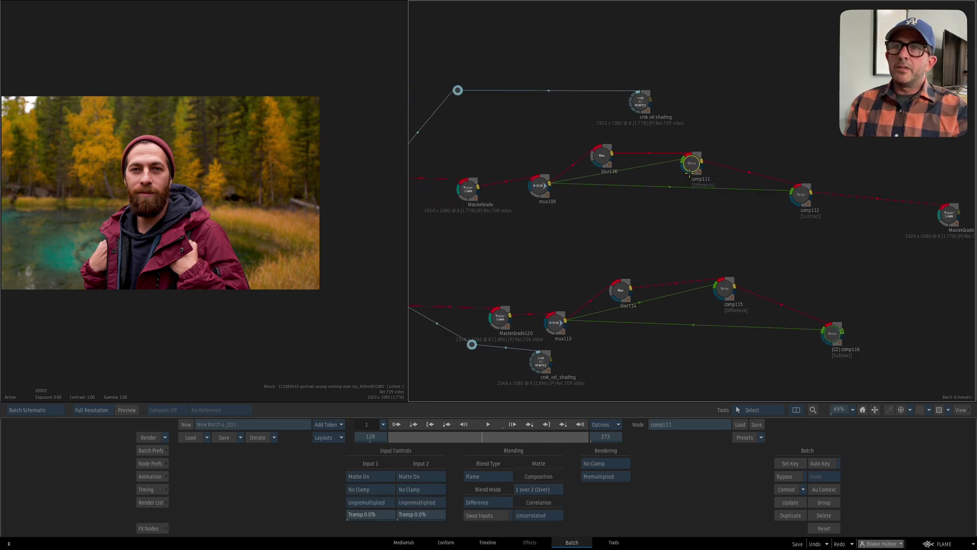
{"action": "key", "text": "grave"}
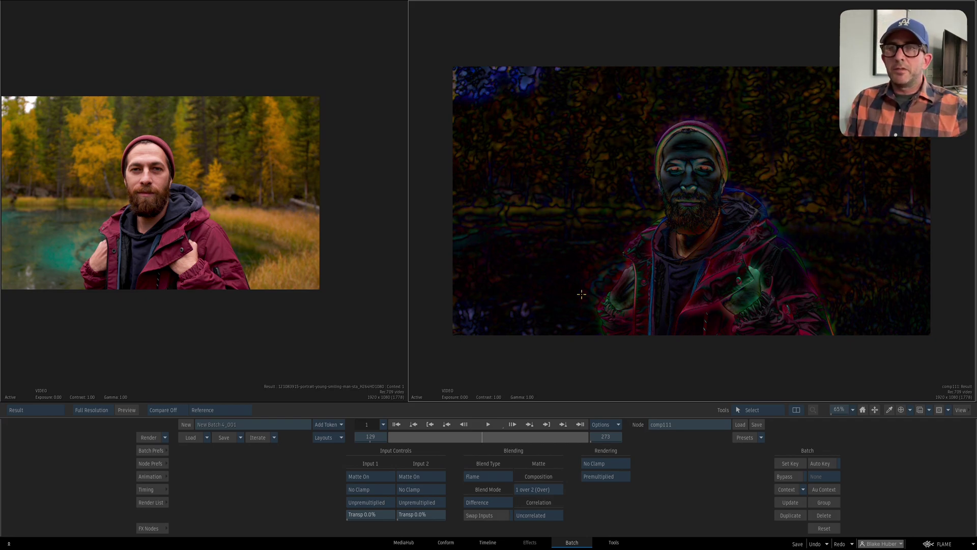
{"action": "key", "text": "grave"}
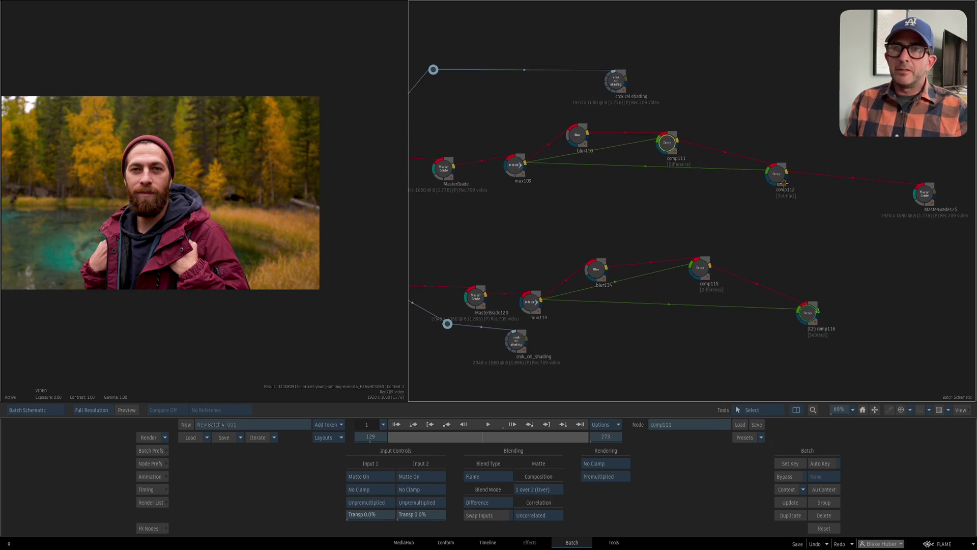
View the result of the Subtract comp, comp112, and compare it with the original man clip
{"action": "left_click", "coordinate": [779, 171]}
{"action": "left_click_drag", "start_coordinate": [780, 168], "coordinate": [773, 178]}
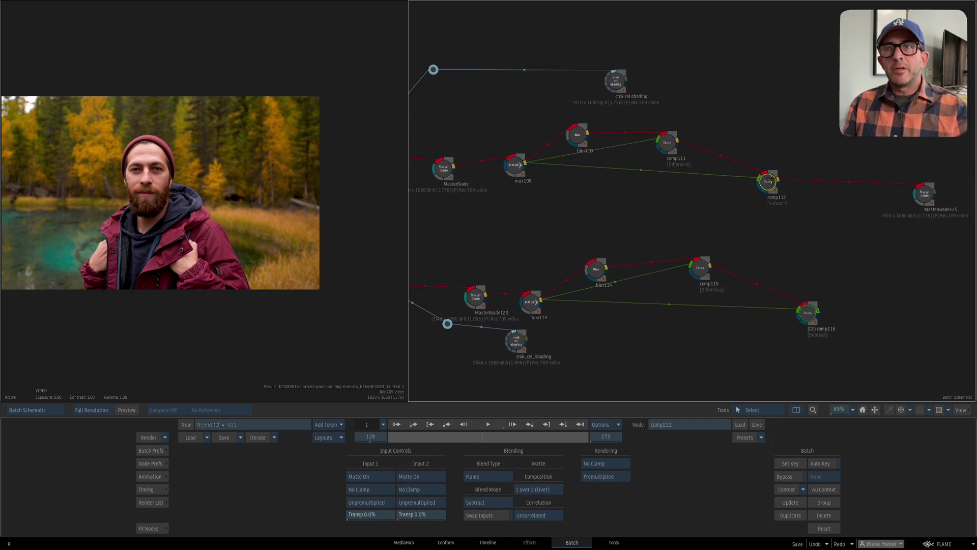
{"action": "key", "text": "grave"}
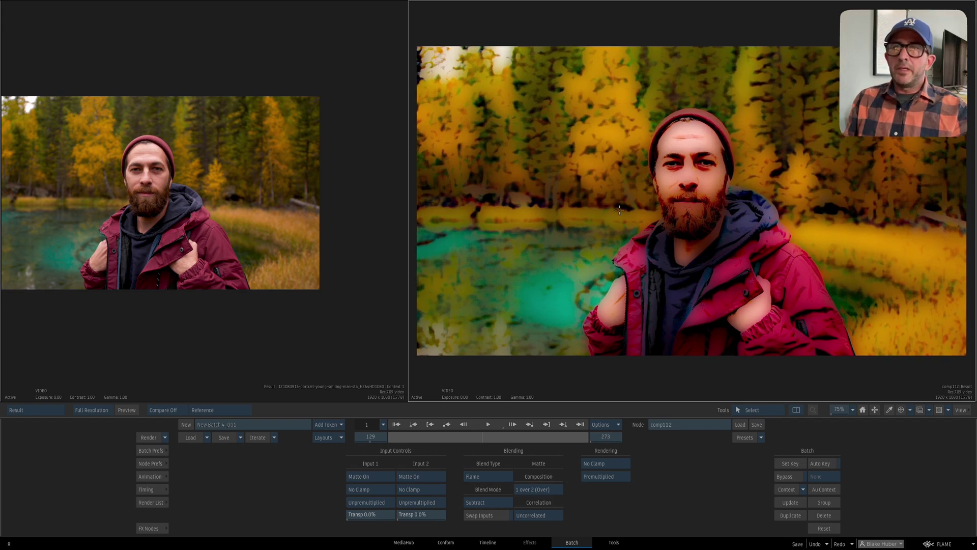
{"action": "left_click_drag", "start_coordinate": [332, 253], "coordinate": [376, 272]}
{"action": "scroll", "coordinate": [560, 239], "scroll_direction": "down", "scroll_amount": 2}
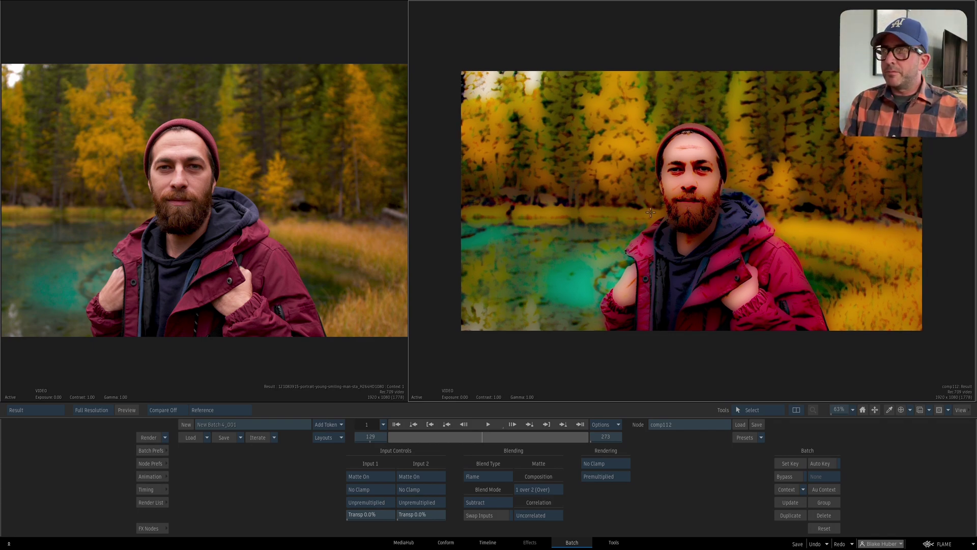
Set comp112 as Context 1 in place of the original man clip
{"action": "key", "text": "Escape"}
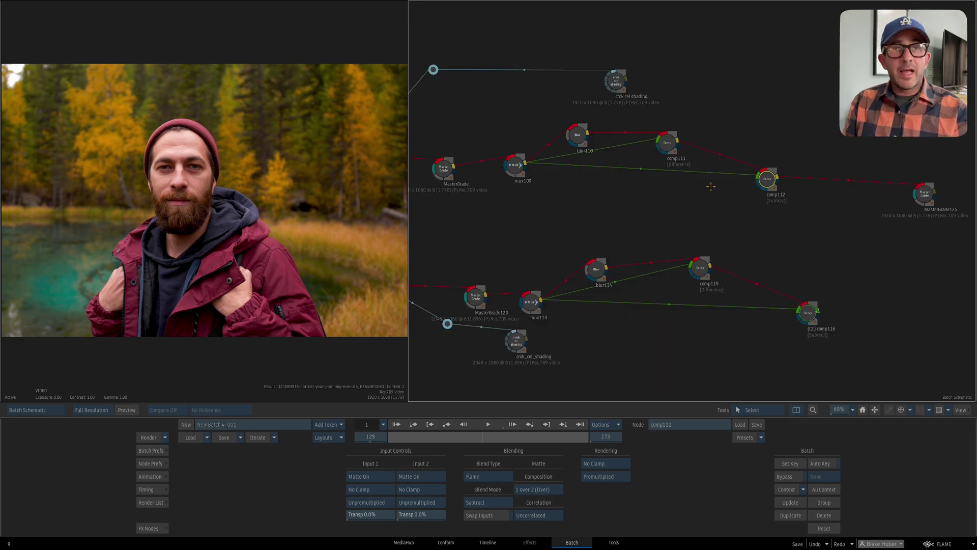
{"action": "key", "text": "c"}
{"action": "left_click", "coordinate": [771, 180]}
{"action": "left_click", "coordinate": [769, 153]}
Show Context 1 in the wider view beside the schematic, and set blur110's Width and Height to 20.00
{"action": "left_click", "coordinate": [578, 136]}
{"action": "key", "text": "F4"}
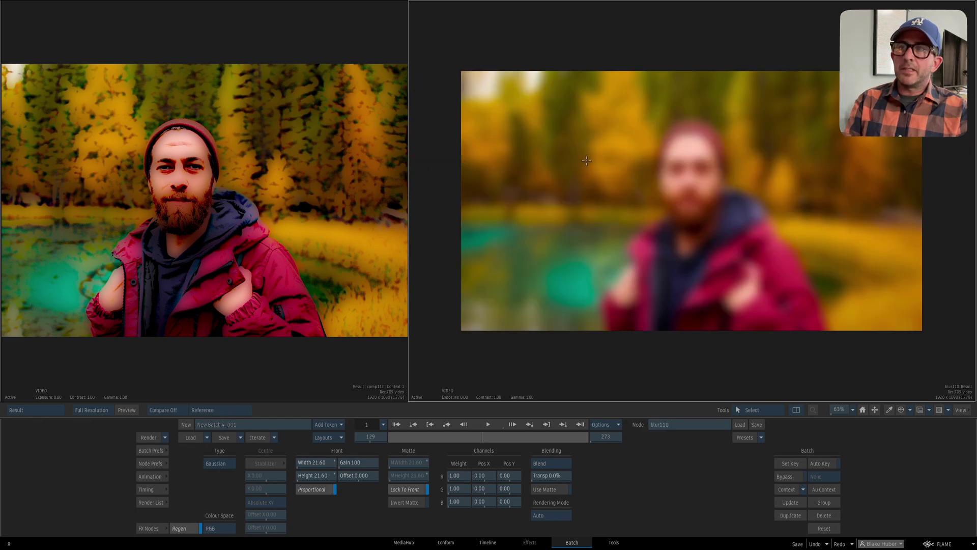
{"action": "key", "text": "2"}
{"action": "key", "text": "1"}
{"action": "left_click_drag", "start_coordinate": [617, 185], "coordinate": [644, 203]}
{"action": "left_click_drag", "start_coordinate": [320, 463], "coordinate": [323, 436]}
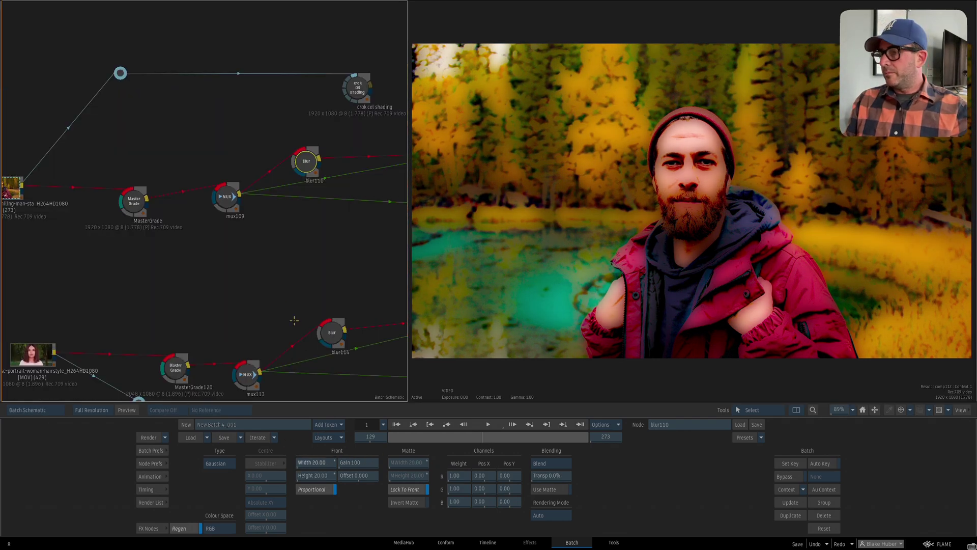
Set the original man clip as Context 1 again
{"action": "left_click_drag", "start_coordinate": [199, 209], "coordinate": [322, 195]}
{"action": "left_click", "coordinate": [127, 177]}
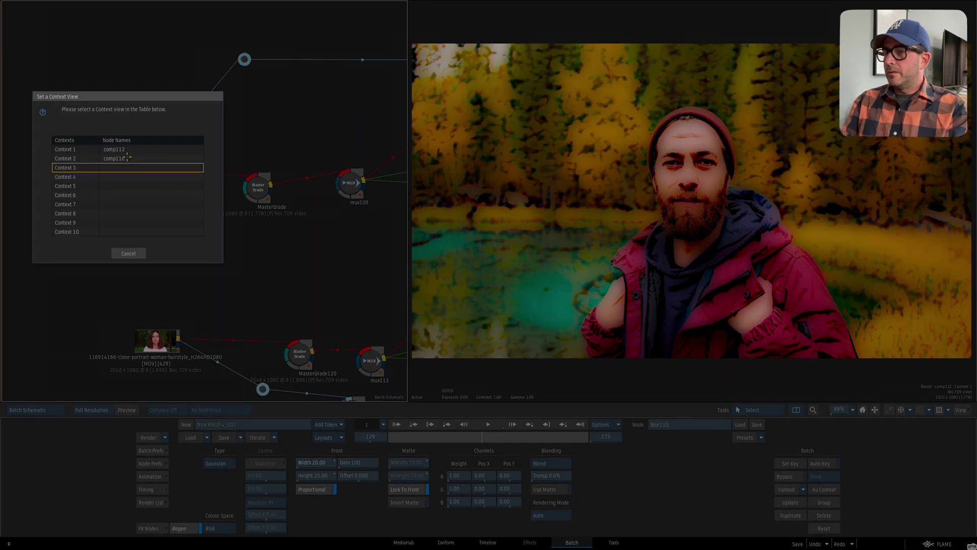
{"action": "left_click", "coordinate": [128, 152]}
Set comp112 as Context 2 and return to the blur110 node in the schematic
{"action": "left_click_drag", "start_coordinate": [299, 227], "coordinate": [241, 260]}
{"action": "left_click", "coordinate": [249, 192]}
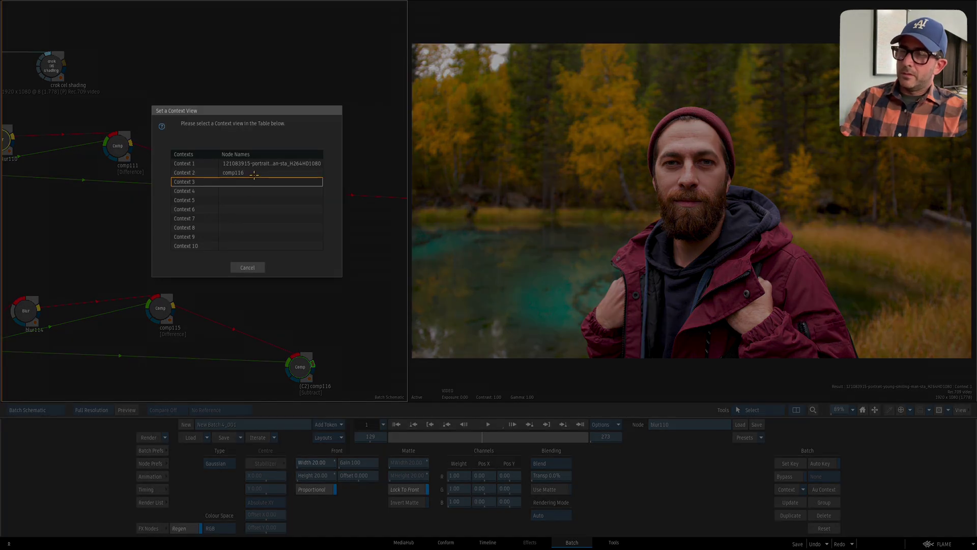
{"action": "left_click", "coordinate": [254, 174]}
{"action": "left_click_drag", "start_coordinate": [229, 223], "coordinate": [339, 235]}
{"action": "left_click_drag", "start_coordinate": [214, 222], "coordinate": [352, 232]}
{"action": "left_click_drag", "start_coordinate": [244, 162], "coordinate": [244, 161]}
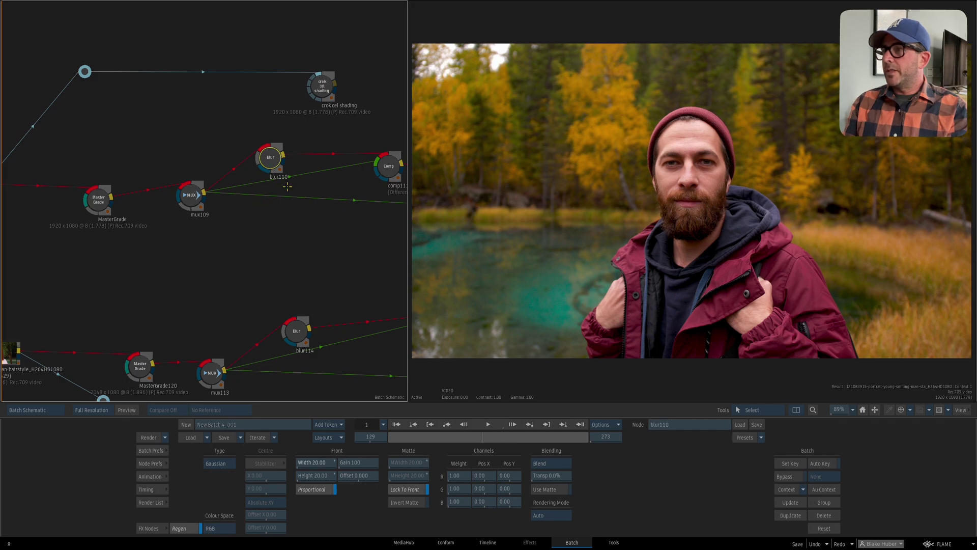
Show Context 1 and Context 2 side by side and raise blur110's proportional Width and Height to 42.80
{"action": "key", "text": "1"}
{"action": "left_click", "coordinate": [595, 296]}
{"action": "key", "text": "2"}
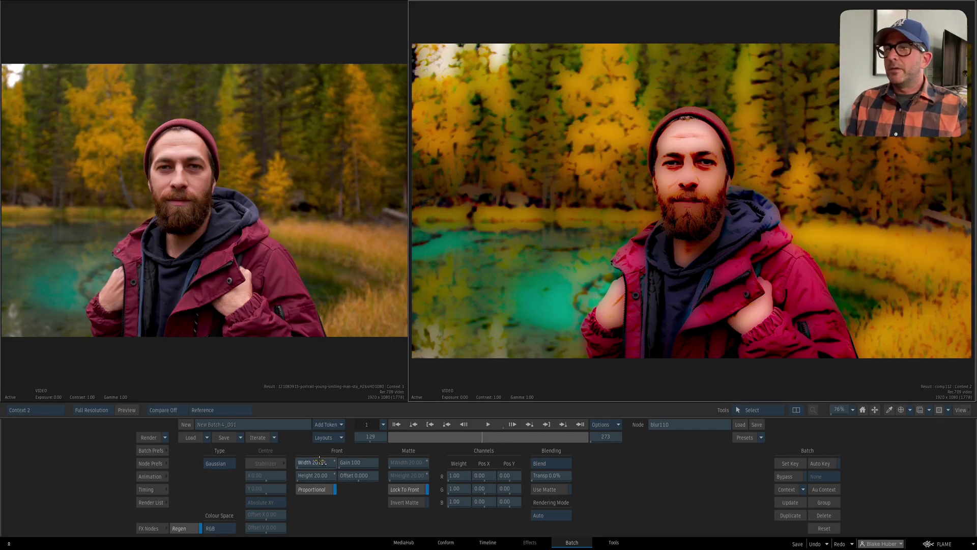
{"action": "left_click_drag", "start_coordinate": [320, 461], "coordinate": [390, 451]}
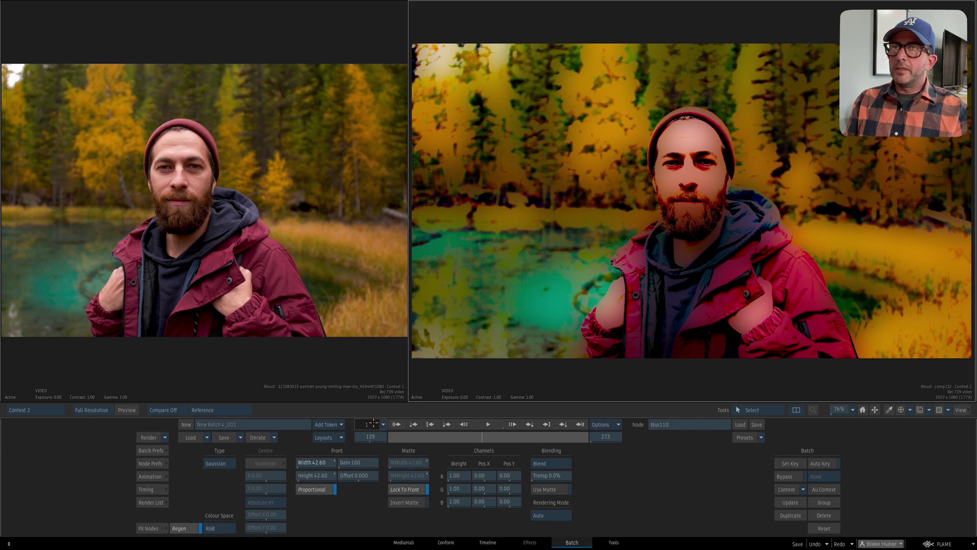
{"action": "scroll", "coordinate": [639, 228], "scroll_direction": "down", "scroll_amount": 2}
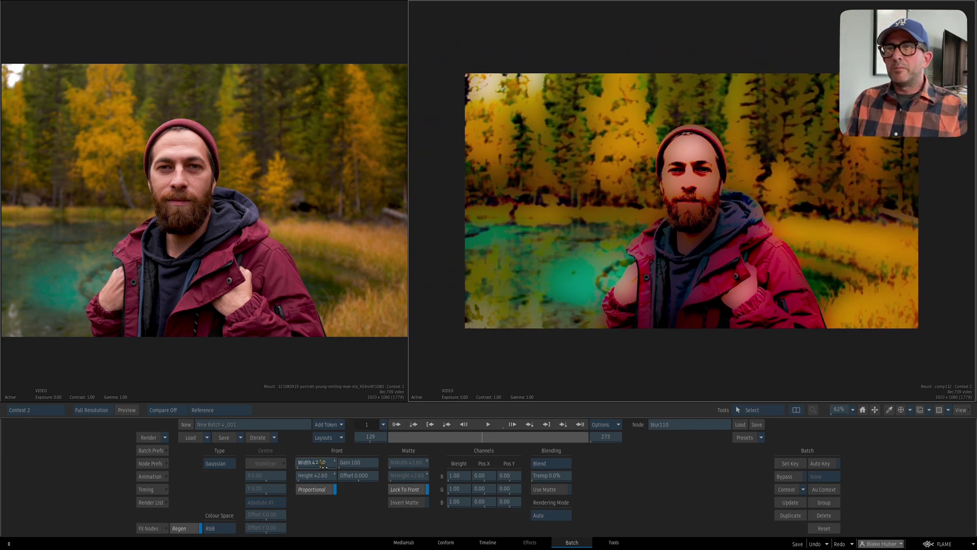
{"action": "left_click_drag", "start_coordinate": [323, 462], "coordinate": [334, 445]}
{"action": "left_click_drag", "start_coordinate": [566, 295], "coordinate": [516, 288]}
{"action": "scroll", "coordinate": [392, 302], "scroll_direction": "up", "scroll_amount": 2}
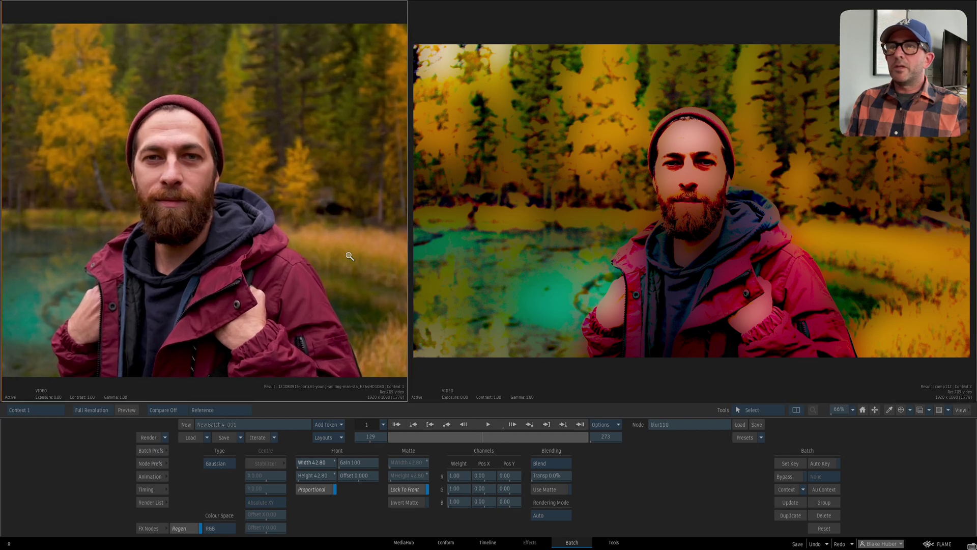
{"action": "scroll", "coordinate": [548, 237], "scroll_direction": "down", "scroll_amount": 1}
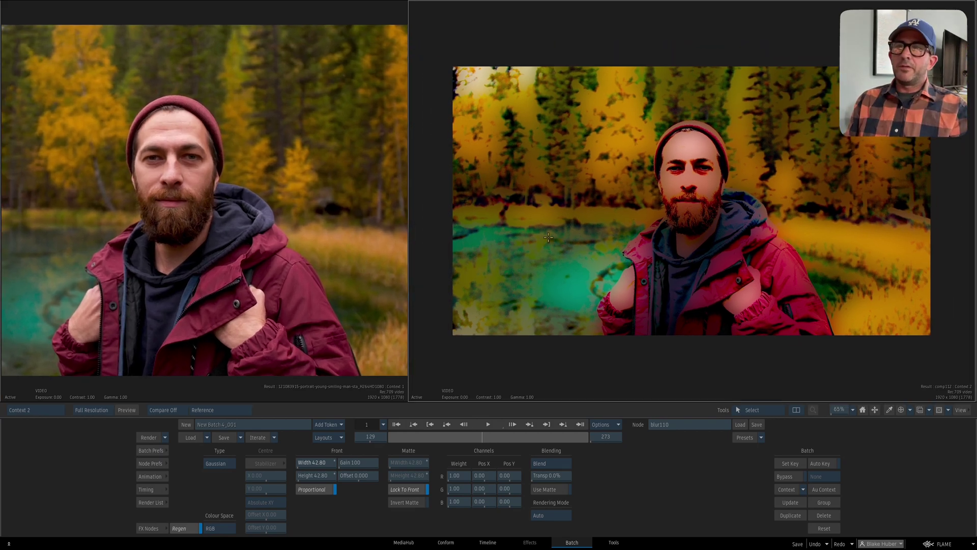
Add a Master Grade node after comp112 in a single-view layout, reset it, and display its input
{"action": "key", "text": "Escape"}
{"action": "left_click_drag", "start_coordinate": [761, 216], "coordinate": [661, 231]}
{"action": "key", "text": "alt+1"}
{"action": "key", "text": "Escape"}
{"action": "left_click", "coordinate": [744, 206]}
{"action": "key", "text": "F4"}
{"action": "left_click", "coordinate": [824, 529]}
{"action": "key", "text": "F1"}
Raise MasterGrade125's Shadows to about 1.40, Midtones to about 1.24, Highlights to about 1.38 and S-contrast to about 1.15
{"action": "scroll", "coordinate": [707, 369], "scroll_direction": "up", "scroll_amount": 2}
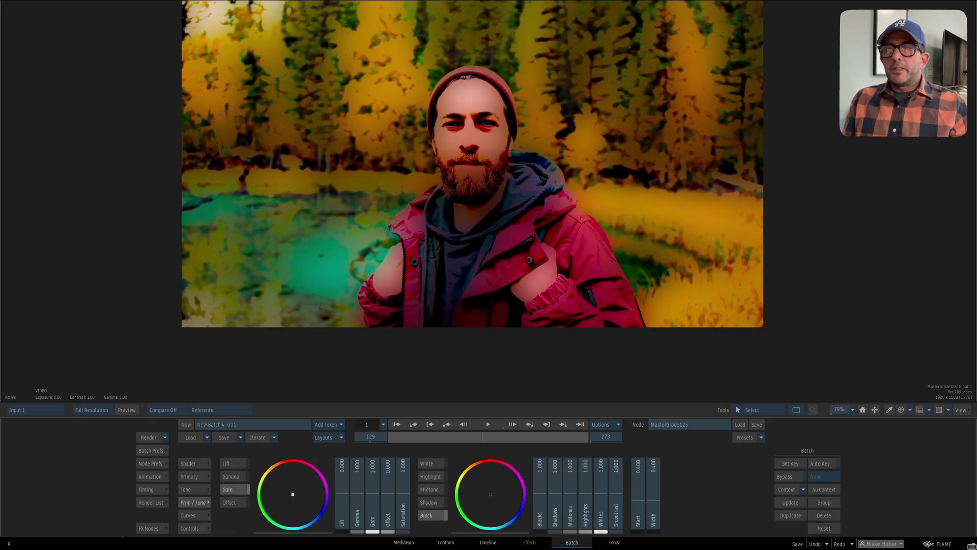
{"action": "left_click_drag", "start_coordinate": [616, 509], "coordinate": [614, 431]}
{"action": "key", "text": "F4"}
{"action": "left_click", "coordinate": [616, 492], "text": "ctrl"}
{"action": "left_click_drag", "start_coordinate": [615, 492], "coordinate": [586, 469]}
{"action": "scroll", "coordinate": [626, 343], "scroll_direction": "down", "scroll_amount": 1}
{"action": "left_click_drag", "start_coordinate": [569, 501], "coordinate": [553, 472]}
{"action": "left_click_drag", "start_coordinate": [580, 346], "coordinate": [534, 356]}
Raise MasterGrade125's Saturation to about 1.30, compare its input with its result, and return to the schematic
{"action": "left_click_drag", "start_coordinate": [402, 486], "coordinate": [402, 473]}
{"action": "left_click_drag", "start_coordinate": [471, 364], "coordinate": [456, 375]}
{"action": "key", "text": "F1"}
{"action": "key", "text": "F4"}
{"action": "key", "text": "Escape"}
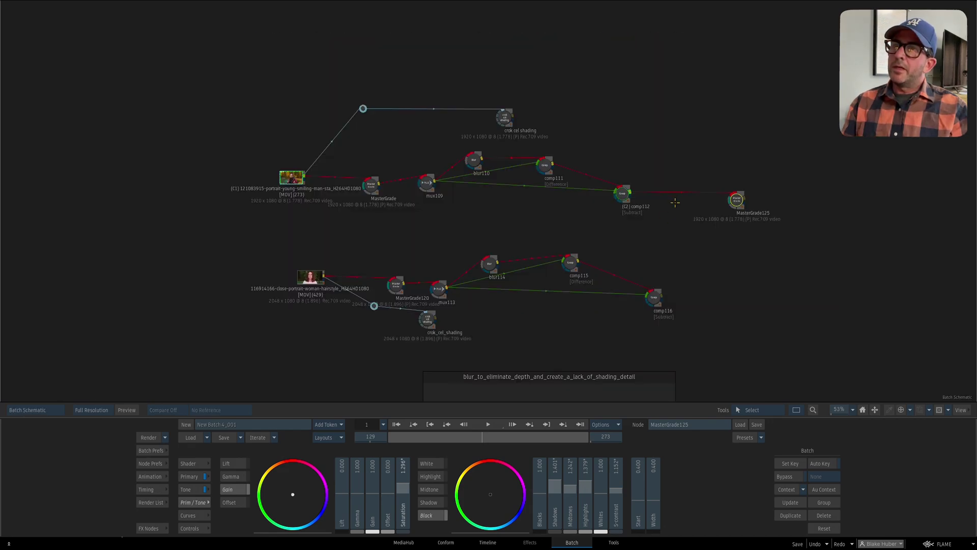
Set MasterGrade125 as Context 1 and the original man clip as Context 2
{"action": "key", "text": "c"}
{"action": "left_click", "coordinate": [745, 198]}
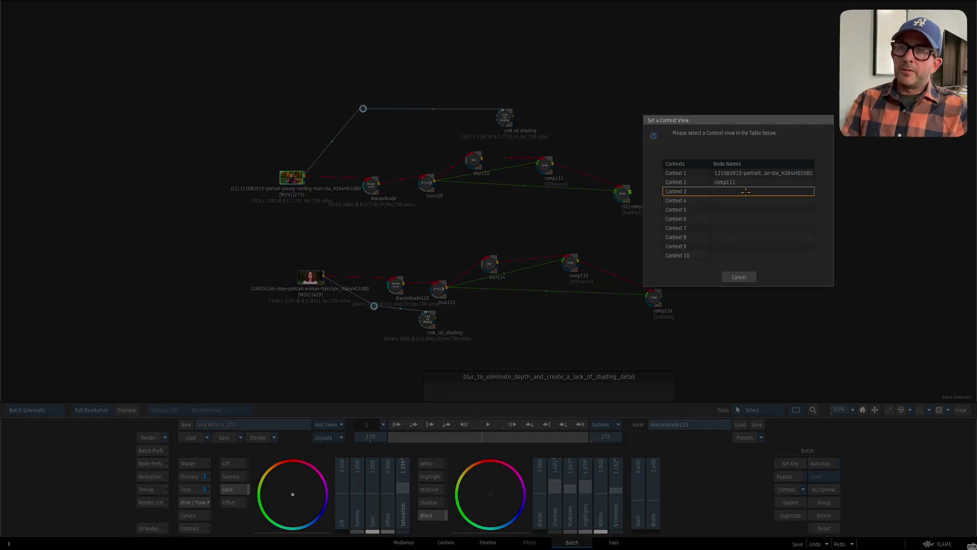
{"action": "left_click", "coordinate": [745, 173]}
{"action": "key", "text": "c"}
{"action": "left_click", "coordinate": [294, 177]}
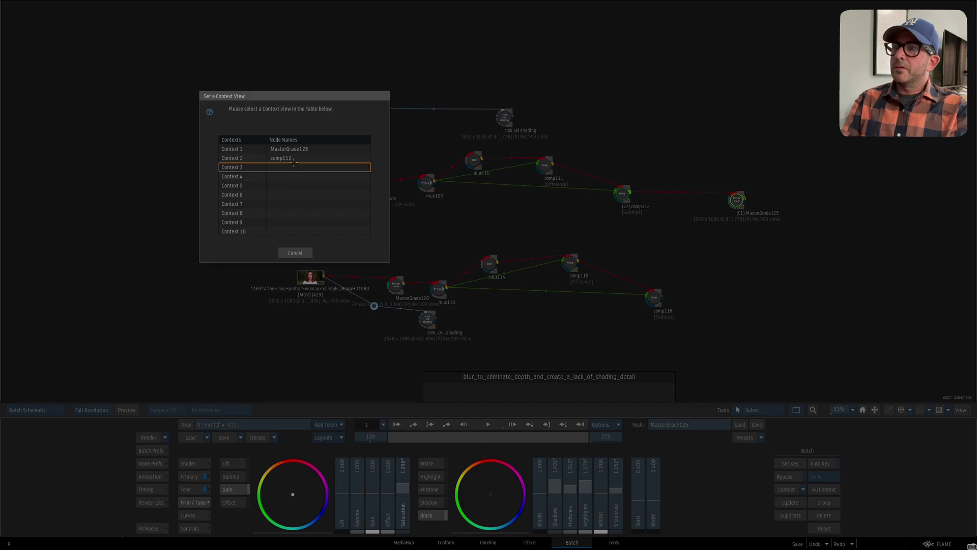
{"action": "left_click", "coordinate": [292, 159]}
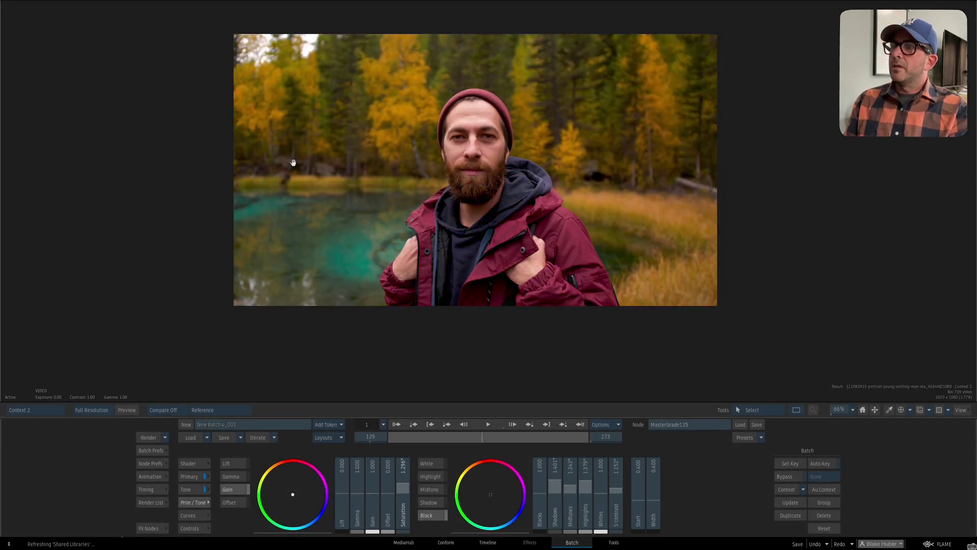
View the graded man in Context 1 at frame 27 and go back to the schematic
{"action": "key", "text": "1"}
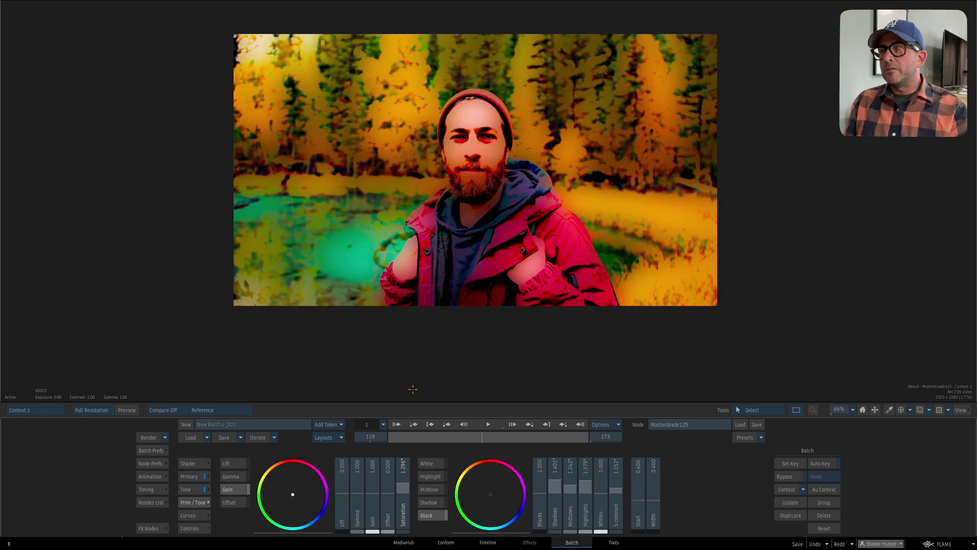
{"action": "left_click_drag", "start_coordinate": [470, 434], "coordinate": [392, 431]}
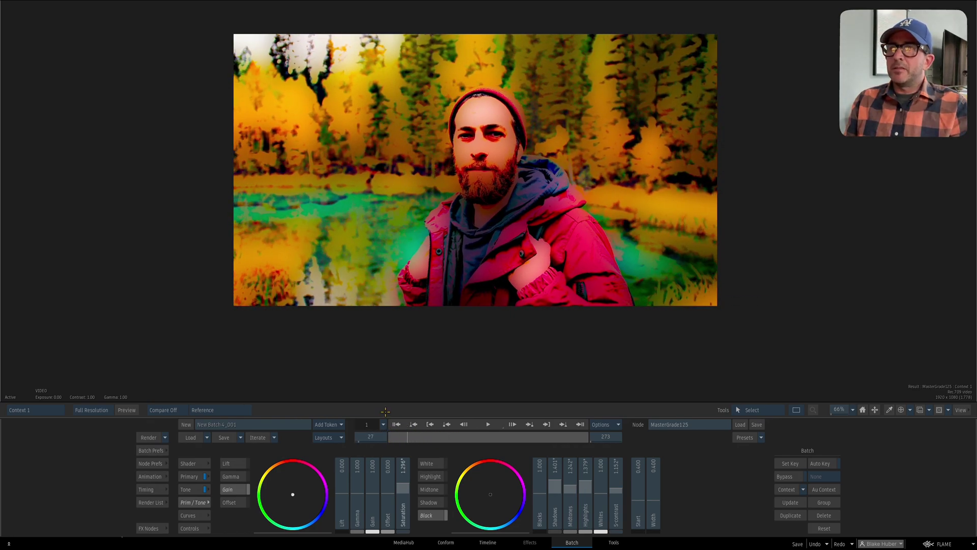
{"action": "key", "text": "Escape"}
Tidy the woman clip's branch by repositioning its source clip, MasterGrade120, mux113 and comp116 in the schematic
{"action": "left_click_drag", "start_coordinate": [609, 275], "coordinate": [635, 248]}
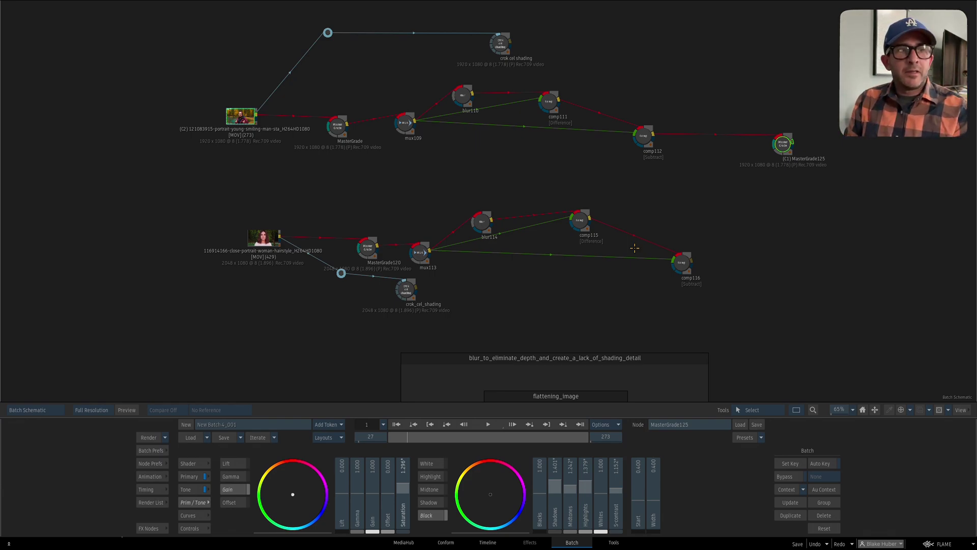
{"action": "left_click_drag", "start_coordinate": [432, 285], "coordinate": [437, 267]}
{"action": "left_click_drag", "start_coordinate": [373, 234], "coordinate": [367, 231]}
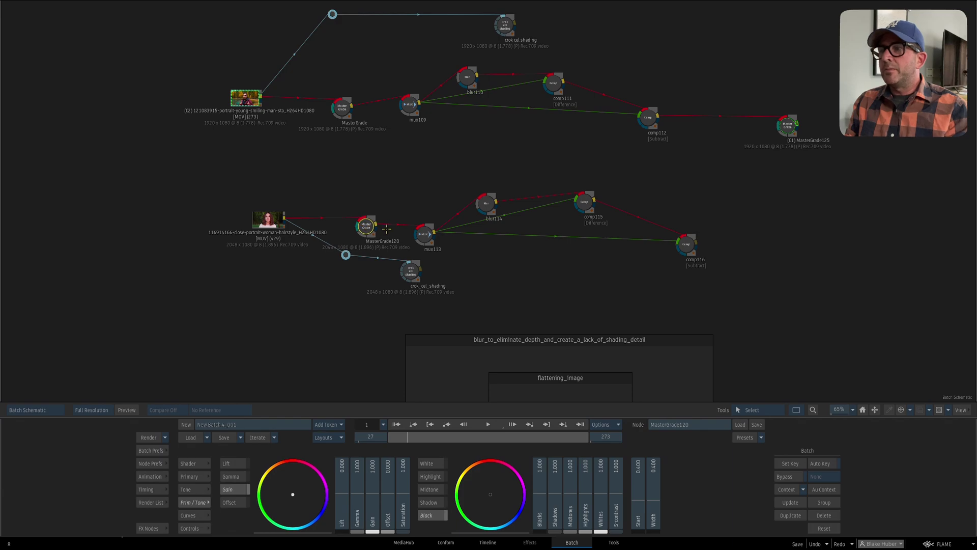
{"action": "left_click_drag", "start_coordinate": [691, 260], "coordinate": [690, 256]}
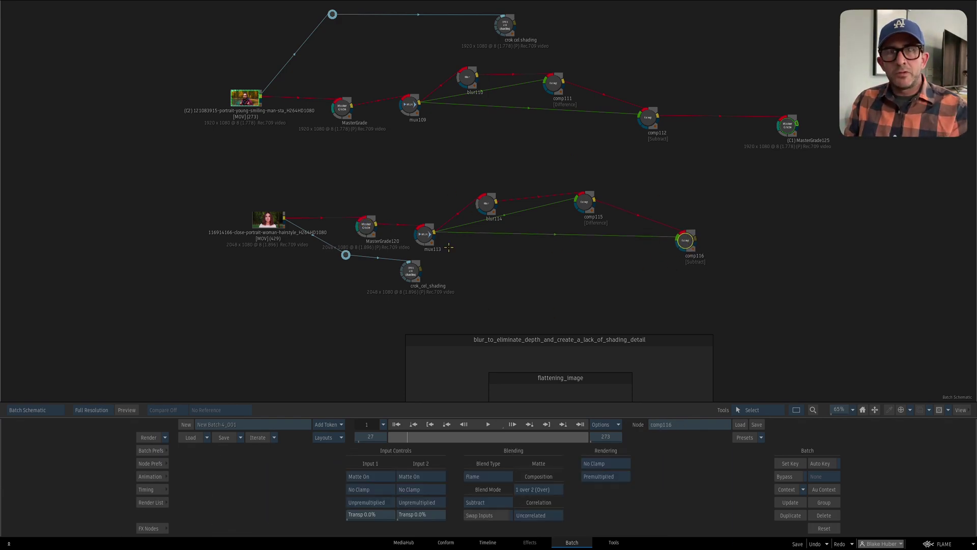
{"action": "left_click_drag", "start_coordinate": [423, 238], "coordinate": [425, 230]}
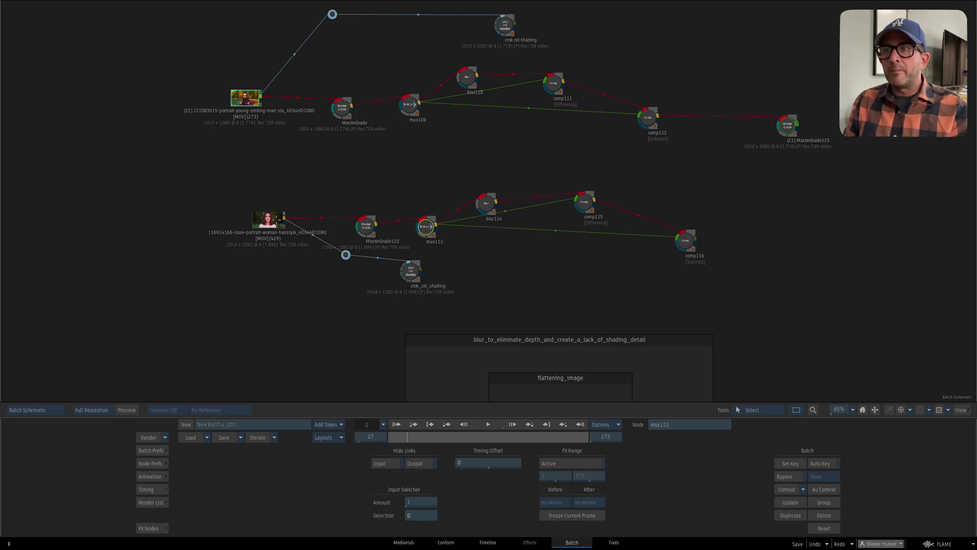
{"action": "left_click_drag", "start_coordinate": [278, 220], "coordinate": [267, 216]}
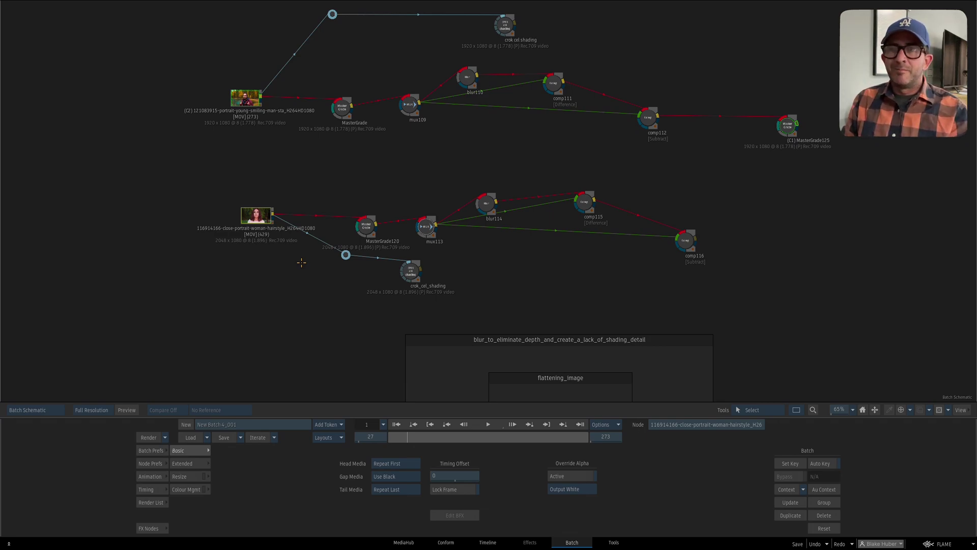
{"action": "left_click_drag", "start_coordinate": [367, 218], "coordinate": [359, 214]}
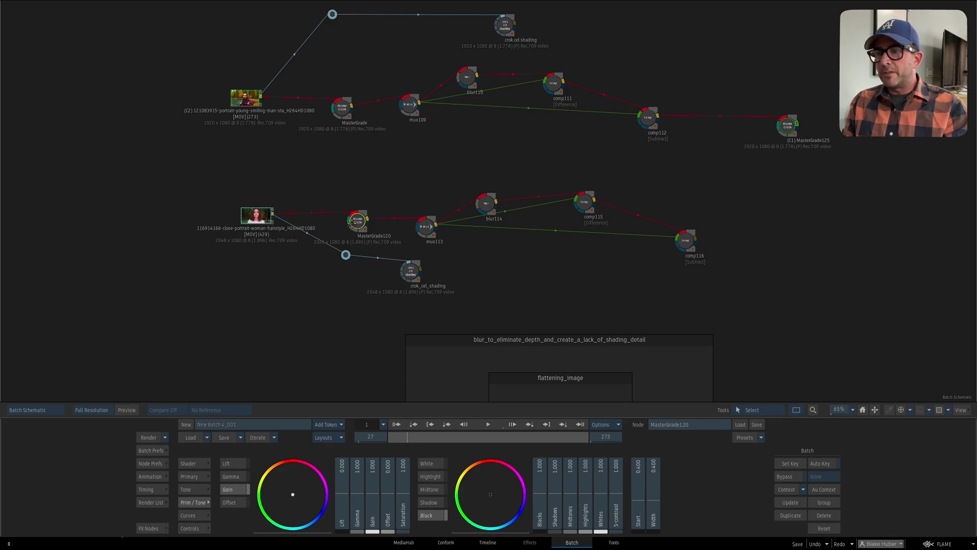
View the original woman clip and the MasterGrade120 result, returning to the schematic
{"action": "left_click", "coordinate": [257, 216]}
{"action": "key", "text": "F4"}
{"action": "key", "text": "F4"}
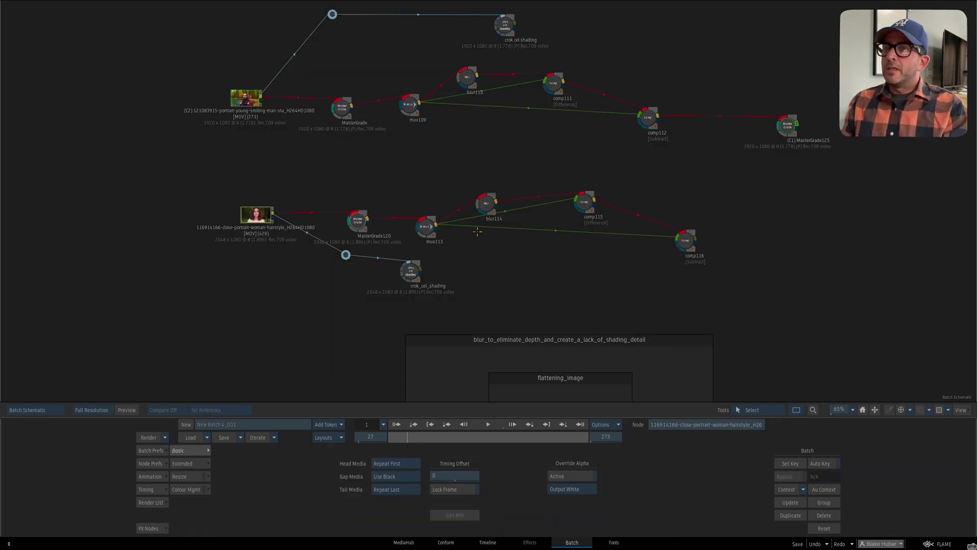
{"action": "left_click", "coordinate": [355, 229]}
{"action": "key", "text": "F4"}
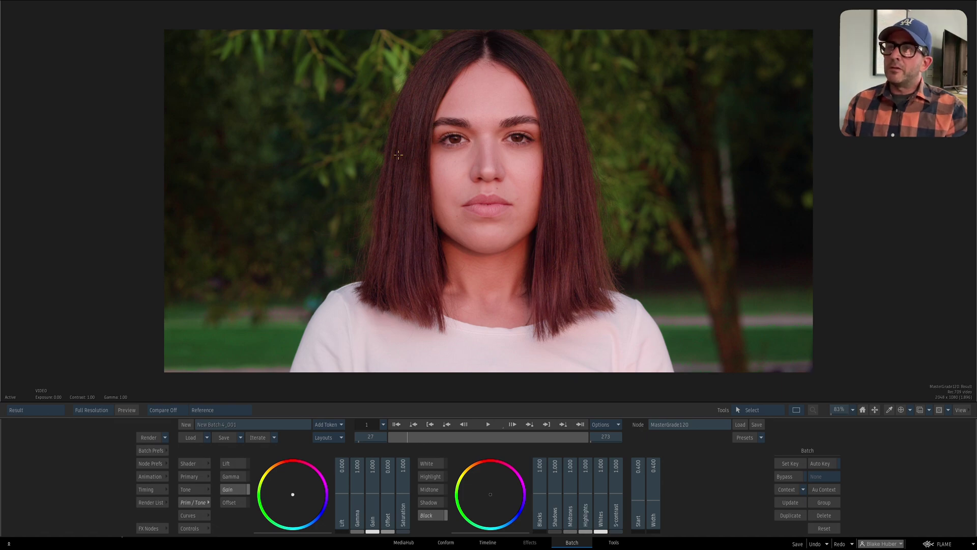
{"action": "key", "text": "F4"}
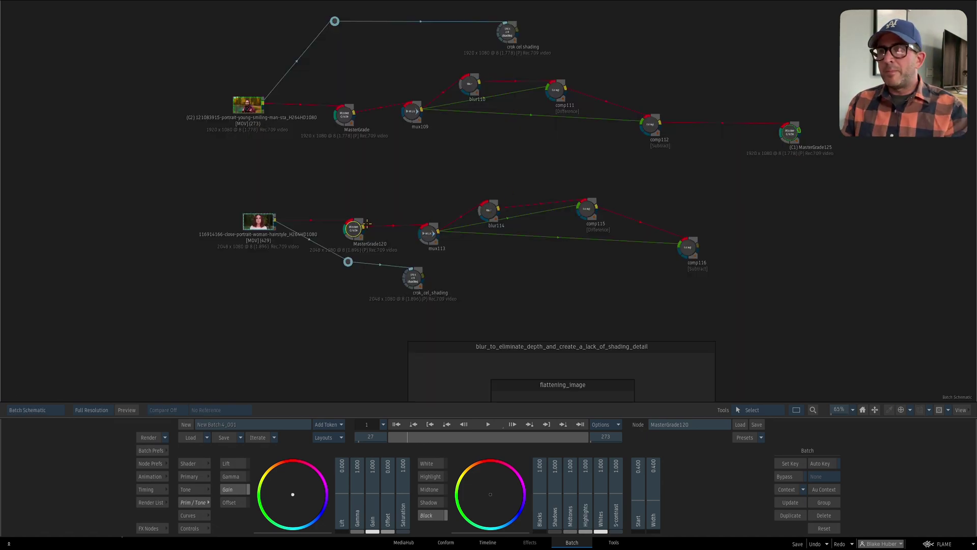
Set blur114's proportional Width and Height to 23.40 while viewing its result
{"action": "left_click", "coordinate": [364, 218]}
{"action": "key", "text": "F4"}
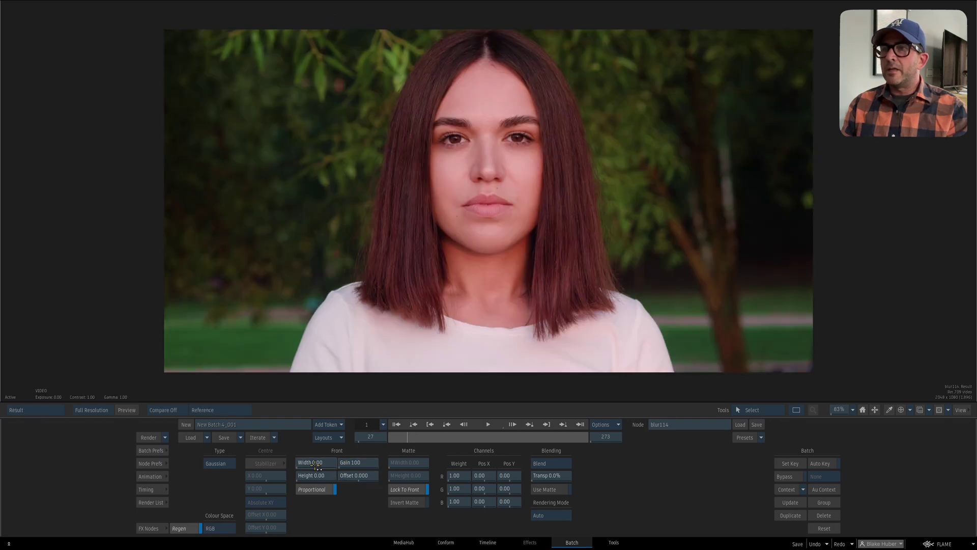
{"action": "left_click_drag", "start_coordinate": [318, 463], "coordinate": [339, 463]}
{"action": "key", "text": "Escape"}
Inspect comp115's blurred front input, sharp back input and Difference result
{"action": "left_click", "coordinate": [589, 213]}
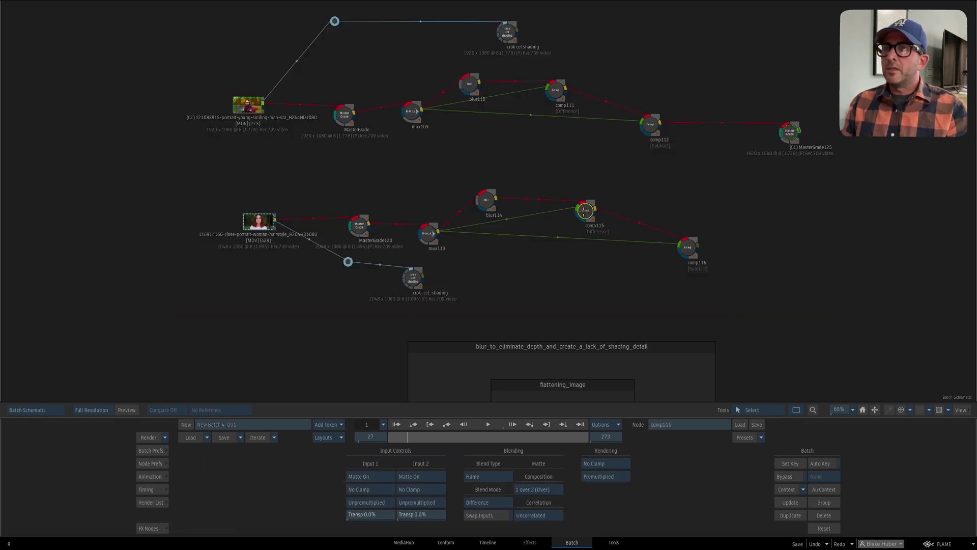
{"action": "key", "text": "F4"}
{"action": "key", "text": "F1"}
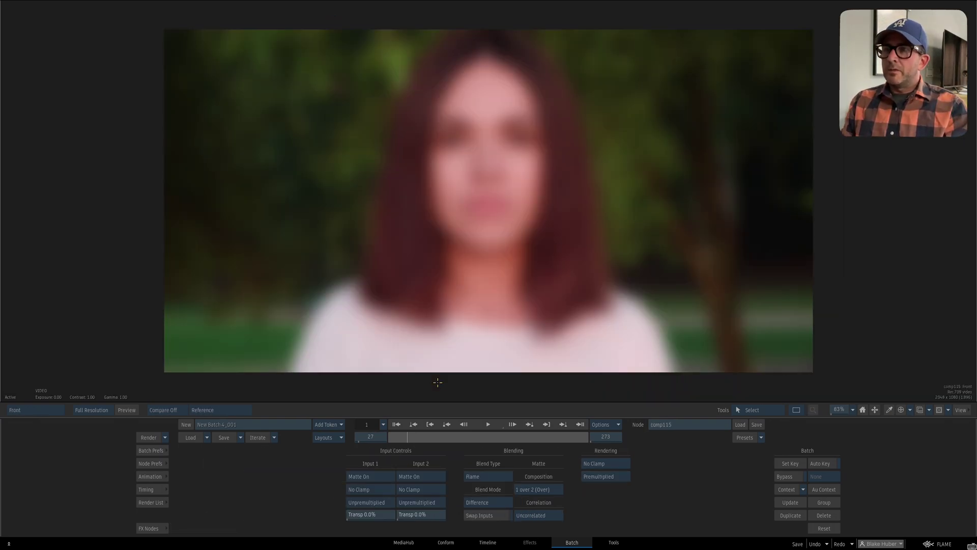
{"action": "key", "text": "F2"}
{"action": "key", "text": "F1"}
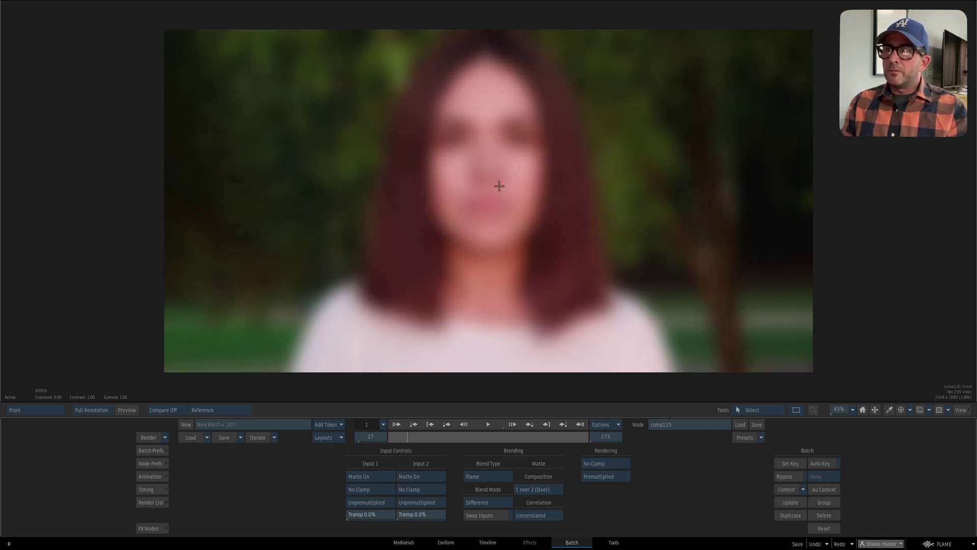
{"action": "key", "text": "F2"}
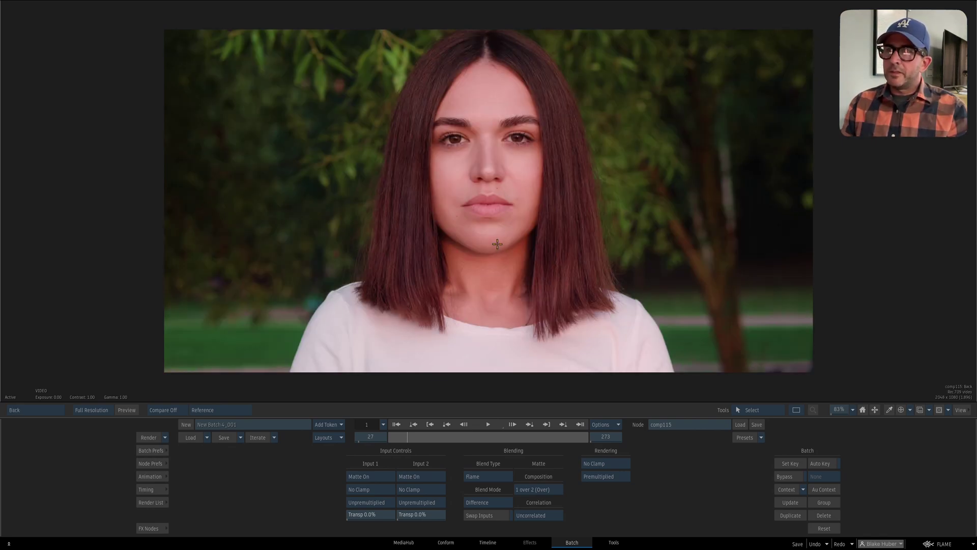
{"action": "key", "text": "F4"}
{"action": "key", "text": "Escape"}
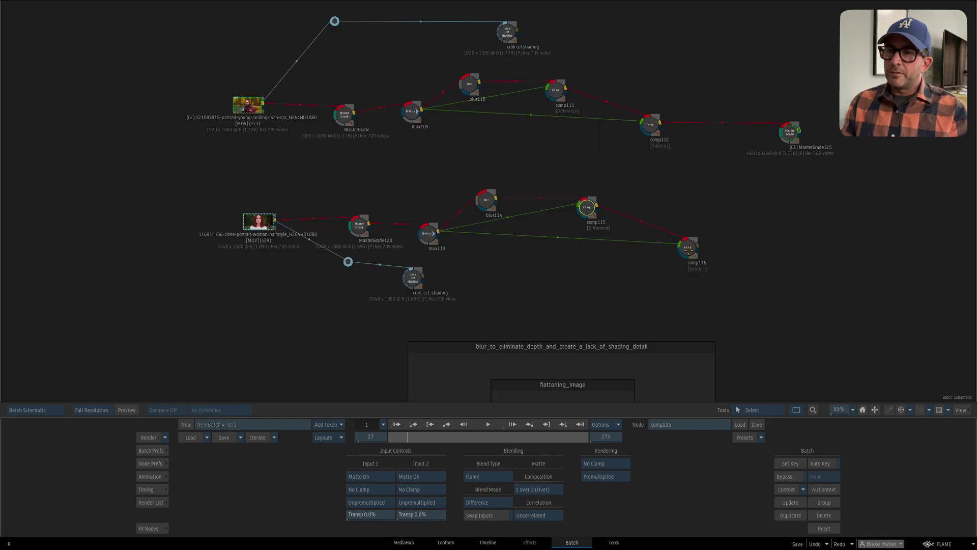
Compare comp116's Subtract result with its front and back inputs
{"action": "left_click", "coordinate": [689, 250]}
{"action": "key", "text": "F4"}
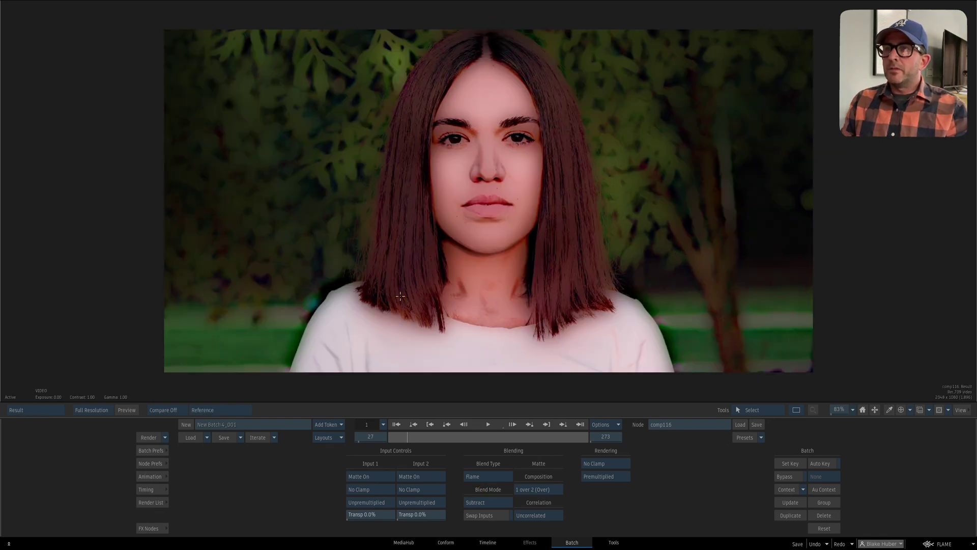
{"action": "key", "text": "F1"}
{"action": "key", "text": "F2"}
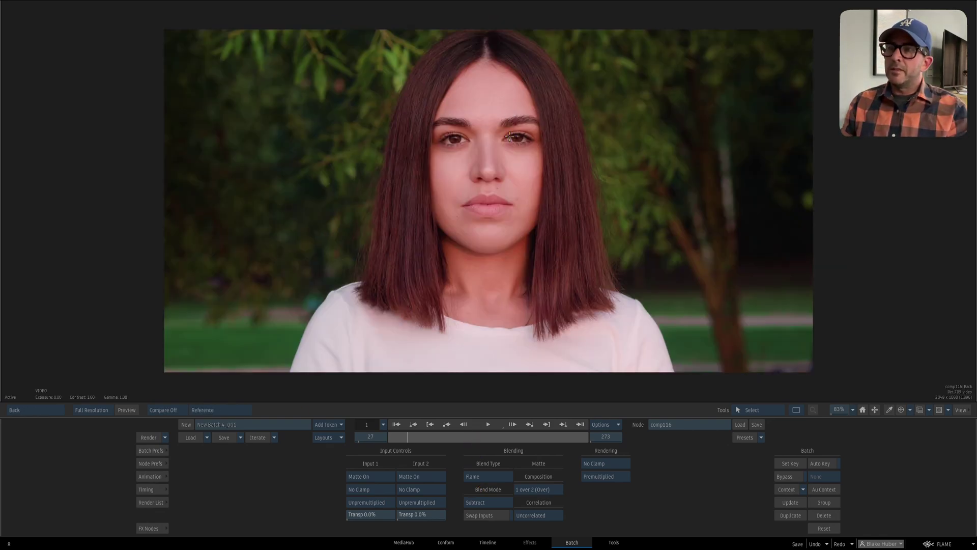
{"action": "key", "text": "F4"}
{"action": "key", "text": "F1"}
{"action": "key", "text": "F4"}
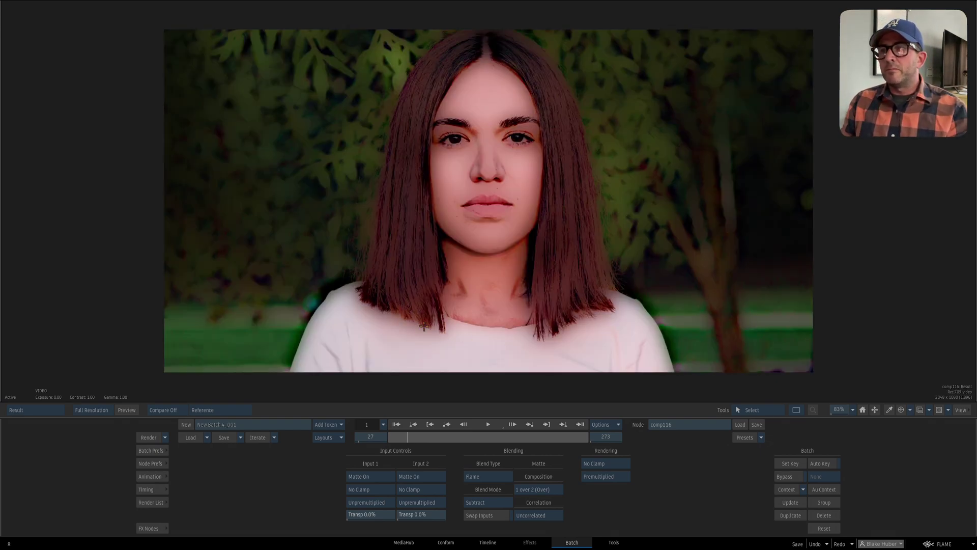
Set comp116 as Context 1 and the original woman clip as Context 2
{"action": "key", "text": "F4"}
{"action": "key", "text": "c"}
{"action": "left_click", "coordinate": [686, 239]}
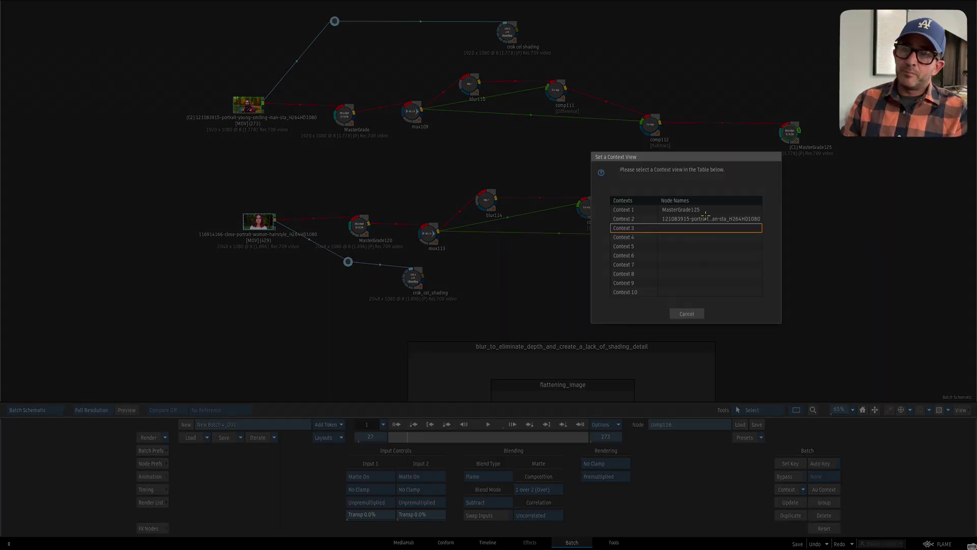
{"action": "left_click", "coordinate": [691, 210]}
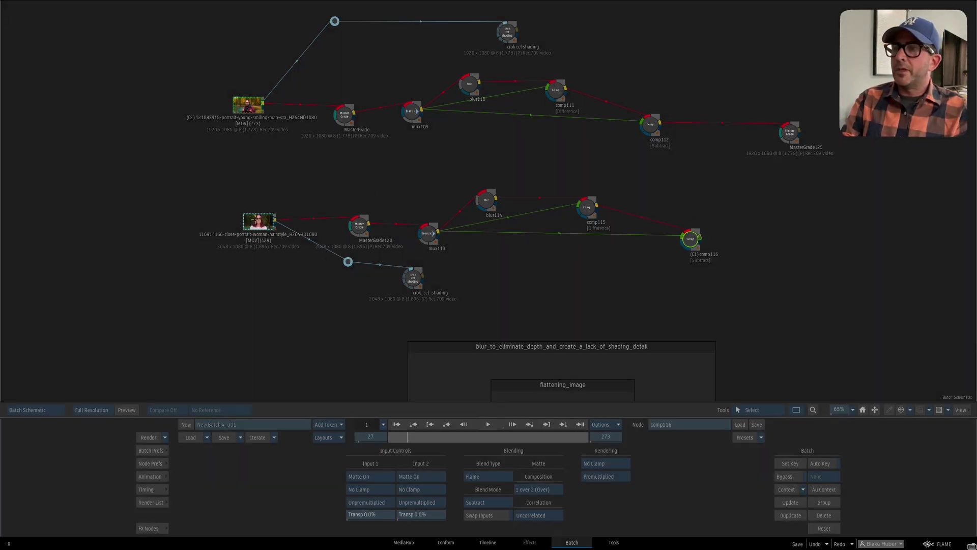
{"action": "key", "text": "ctrl+2"}
{"action": "key", "text": "Return"}
Compare both contexts for the woman clip and raise blur114's Width and Height to 41.40 while viewing Context 1
{"action": "left_click", "coordinate": [487, 196]}
{"action": "key", "text": "F4"}
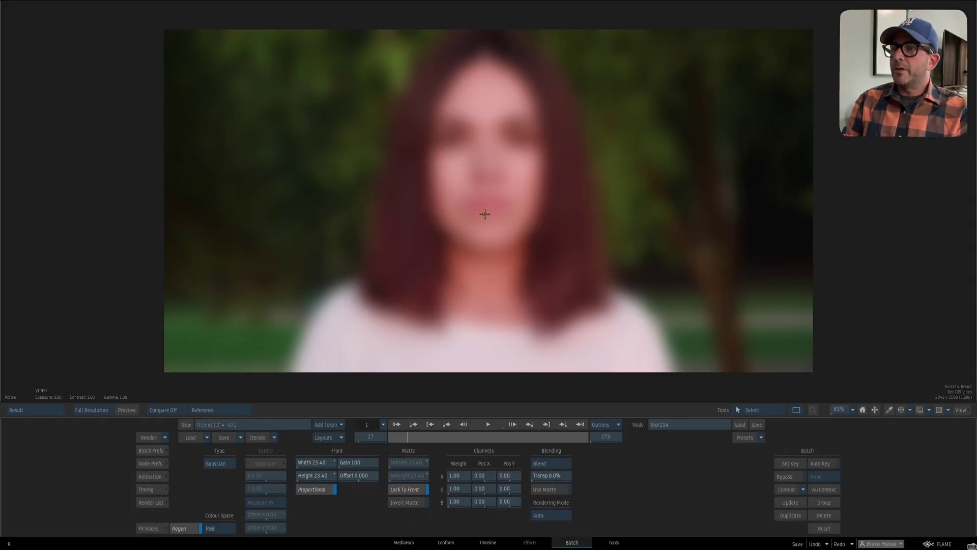
{"action": "key", "text": "1"}
{"action": "key", "text": "2"}
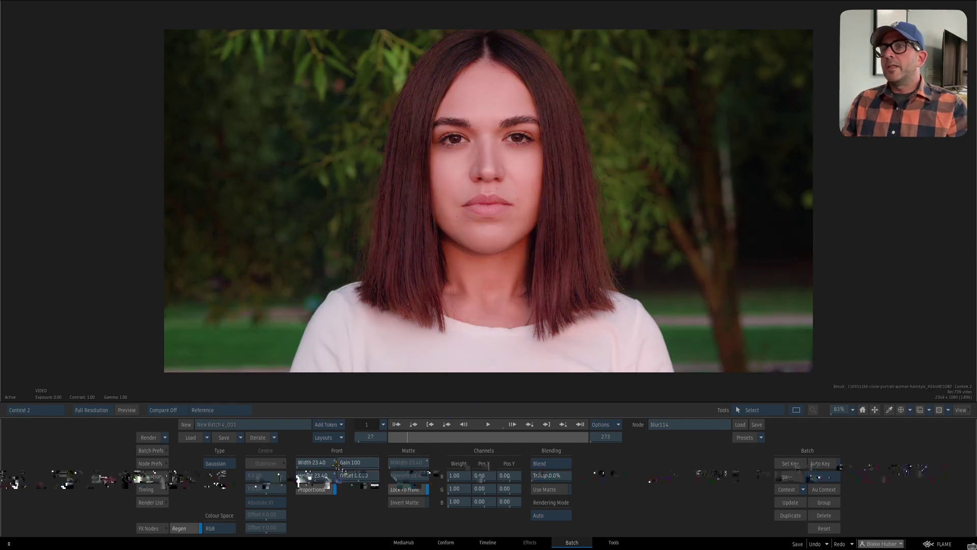
{"action": "key", "text": "1"}
{"action": "left_click_drag", "start_coordinate": [325, 461], "coordinate": [629, 307]}
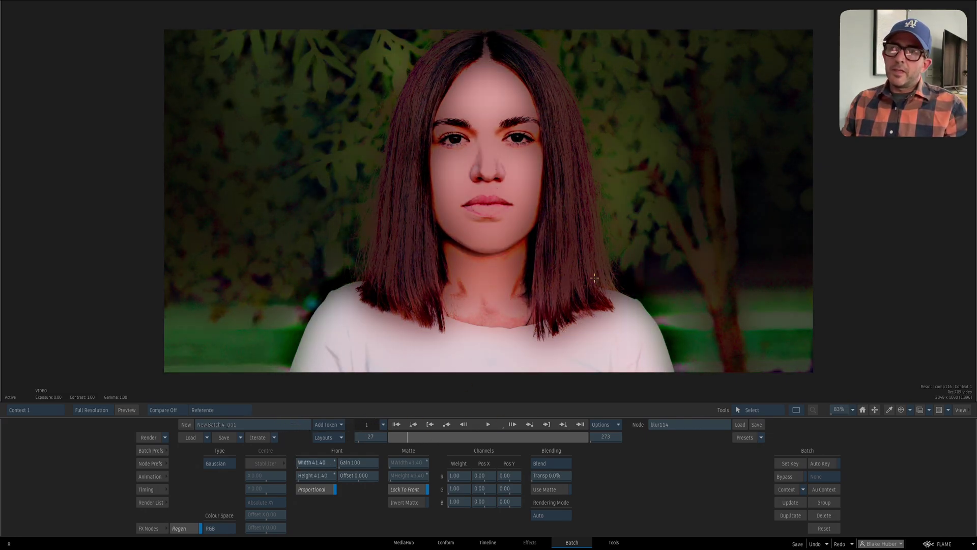
Raise blur114's Width and Height to 50.10 and compare the processed woman image in Context 1 with the original in Context 2
{"action": "left_click_drag", "start_coordinate": [307, 463], "coordinate": [330, 435]}
{"action": "key", "text": "F1"}
{"action": "key", "text": "F4"}
{"action": "left_click_drag", "start_coordinate": [607, 255], "coordinate": [583, 245]}
{"action": "key", "text": "F1"}
{"action": "key", "text": "F4"}
{"action": "key", "text": "F1"}
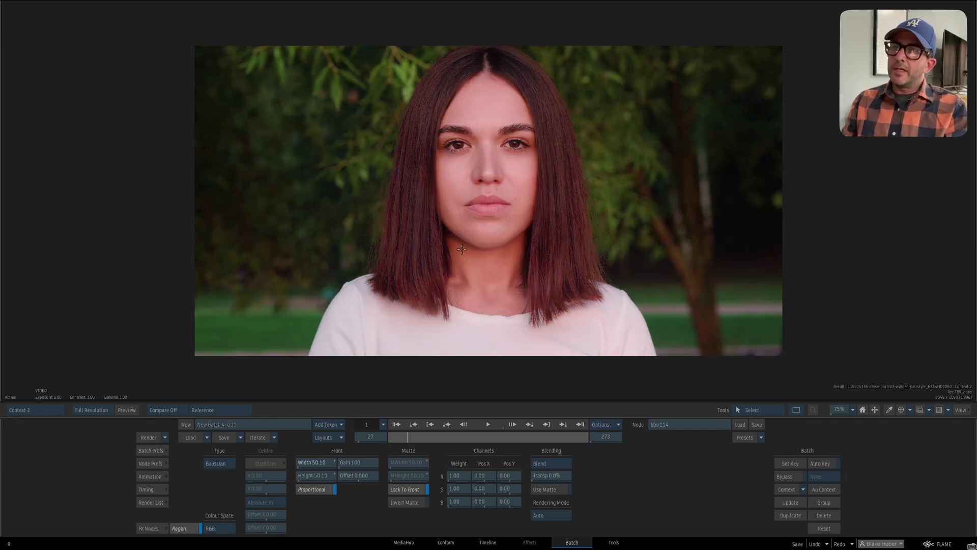
{"action": "key", "text": "F4"}
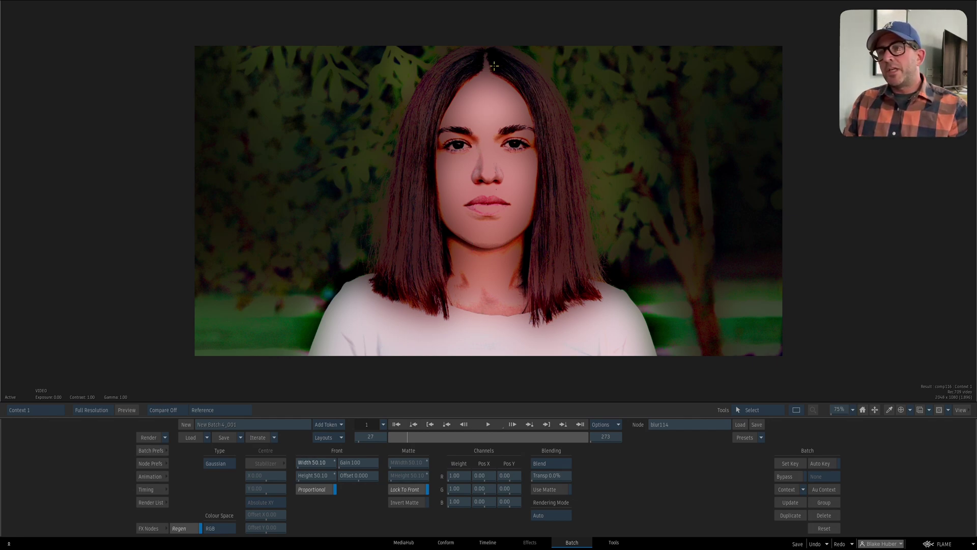
{"action": "key", "text": "F1"}
{"action": "key", "text": "F4"}
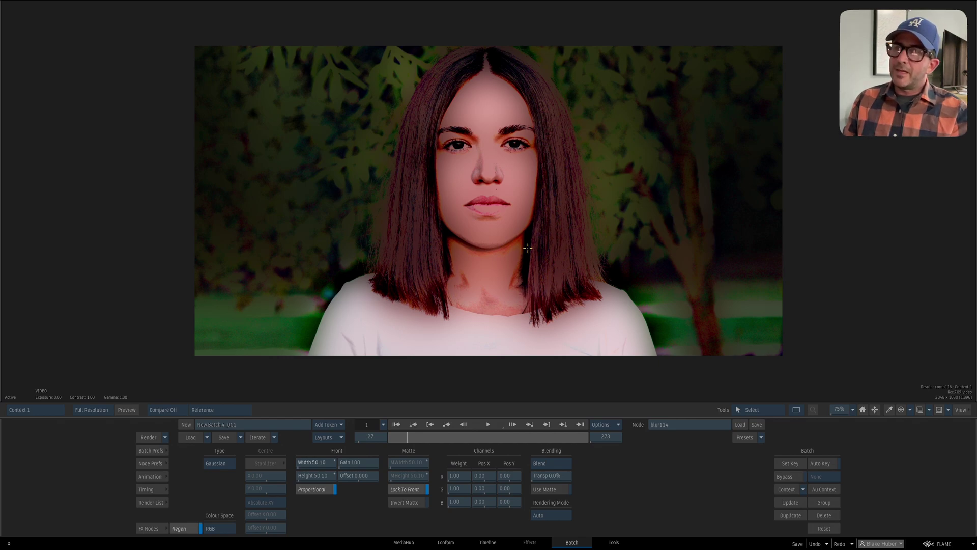
{"action": "key", "text": "F1"}
{"action": "key", "text": "F4"}
Add an MLHumanFaceExtraction node below the woman clip and feed it from that clip
{"action": "key", "text": "Escape"}
{"action": "left_click_drag", "start_coordinate": [564, 222], "coordinate": [606, 243]}
{"action": "left_click_drag", "start_coordinate": [532, 307], "coordinate": [600, 380]}
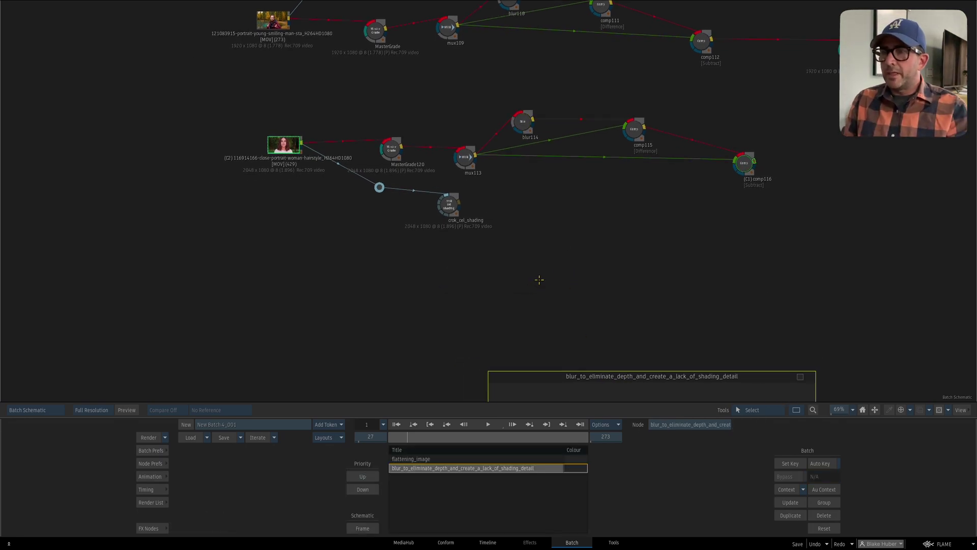
{"action": "key", "text": "Tab"}
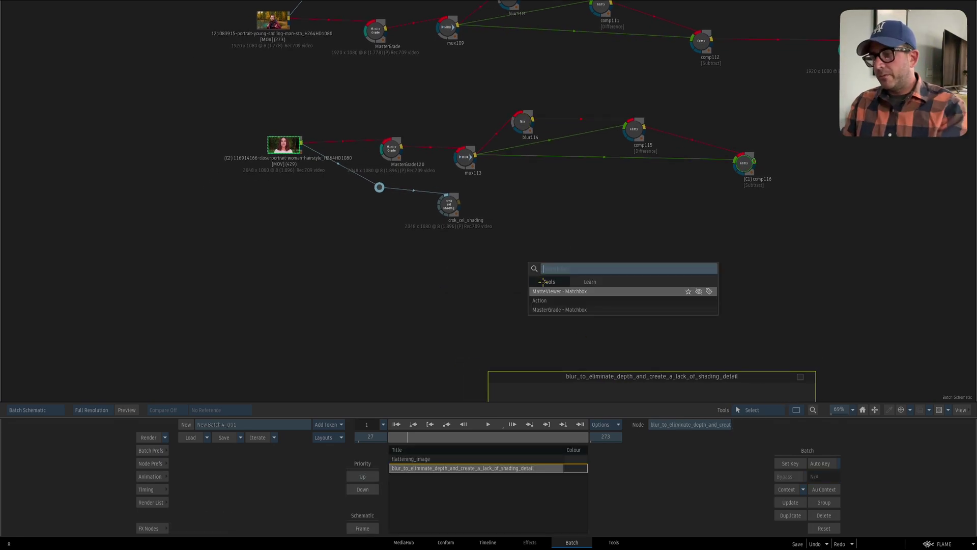
{"action": "type", "text": "hum"}
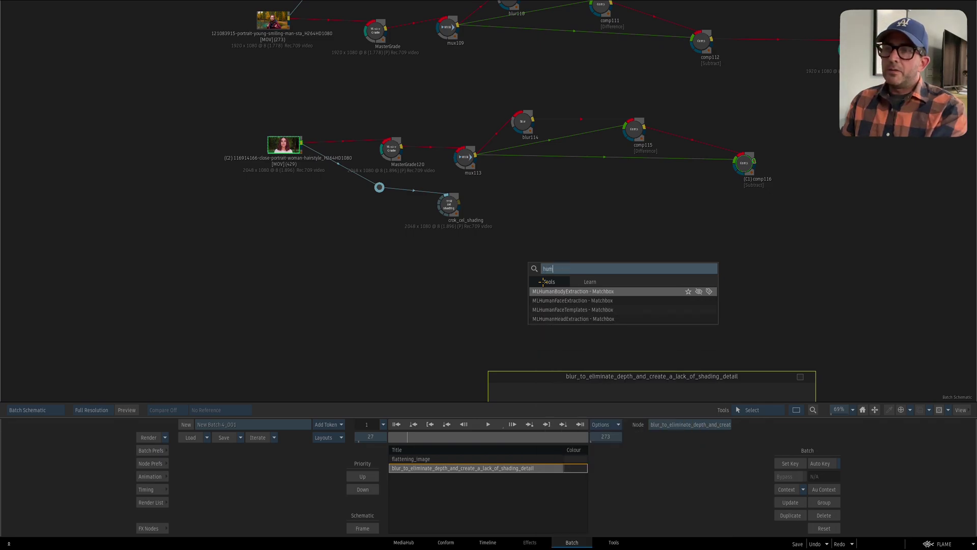
{"action": "key", "text": "Down"}
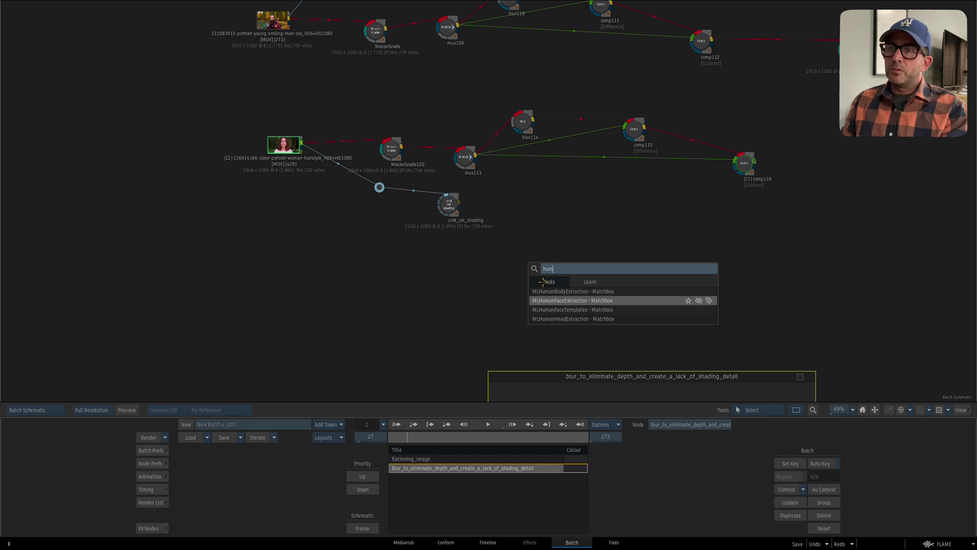
{"action": "key", "text": "Return"}
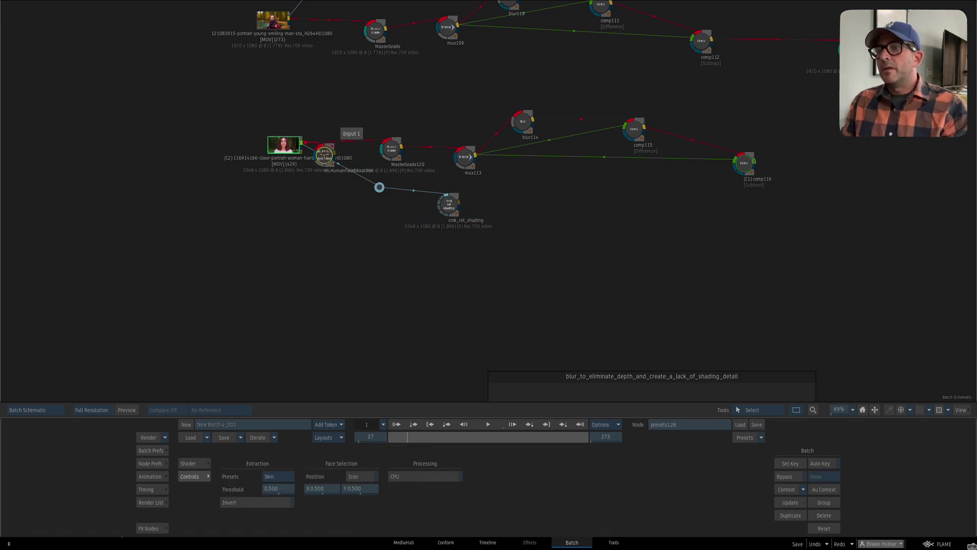
{"action": "left_click", "coordinate": [362, 250]}
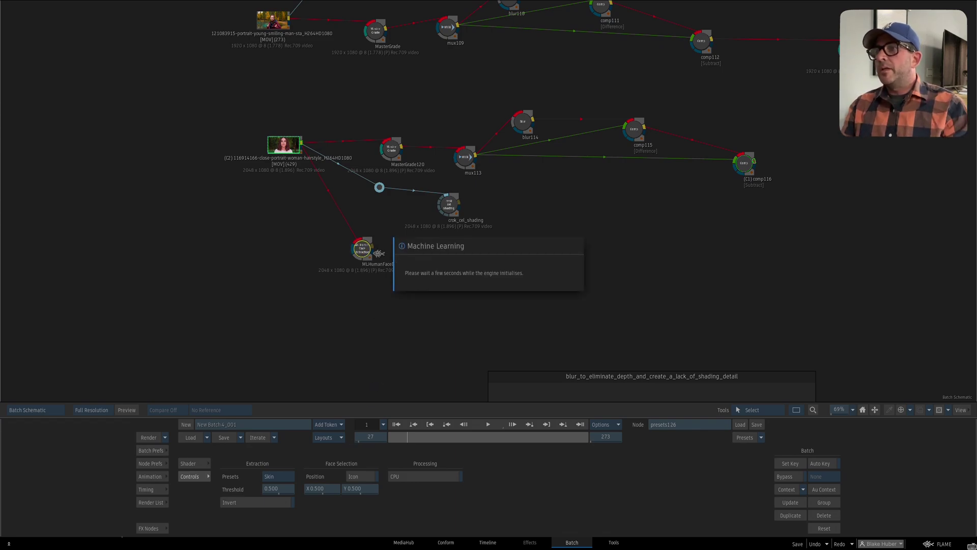
View the face extraction's matte and change its extraction preset to Lips
{"action": "key", "text": "F4"}
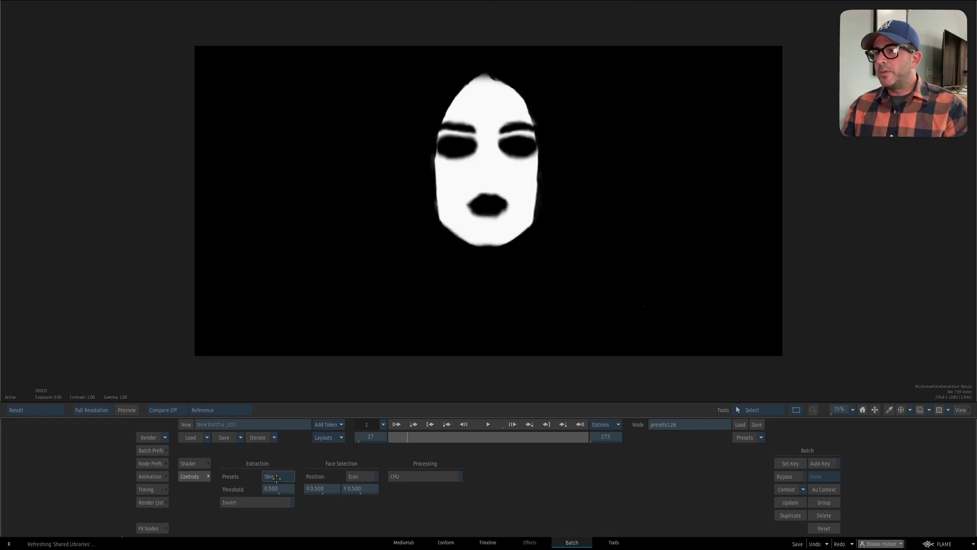
{"action": "left_click", "coordinate": [278, 476]}
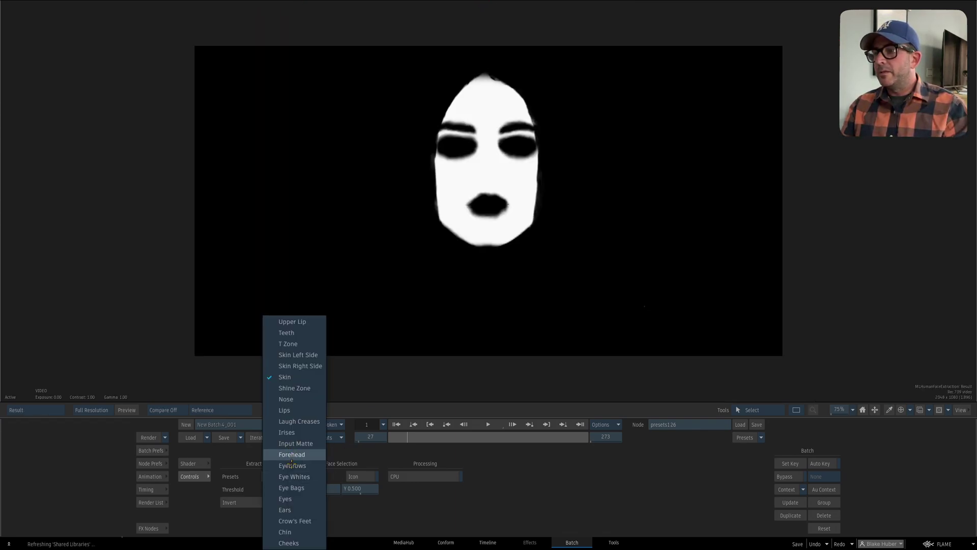
{"action": "left_click", "coordinate": [292, 410]}
{"action": "key", "text": "Escape"}
Feed the face extraction's lips matte into MasterGrade120 and open the grade's result
{"action": "mouse_move", "coordinate": [431, 262]}
{"action": "left_mouse_down"}
{"action": "mouse_move", "coordinate": [427, 282]}
{"action": "mouse_move", "coordinate": [437, 270]}
{"action": "left_mouse_up"}
{"action": "left_click", "coordinate": [151, 528]}
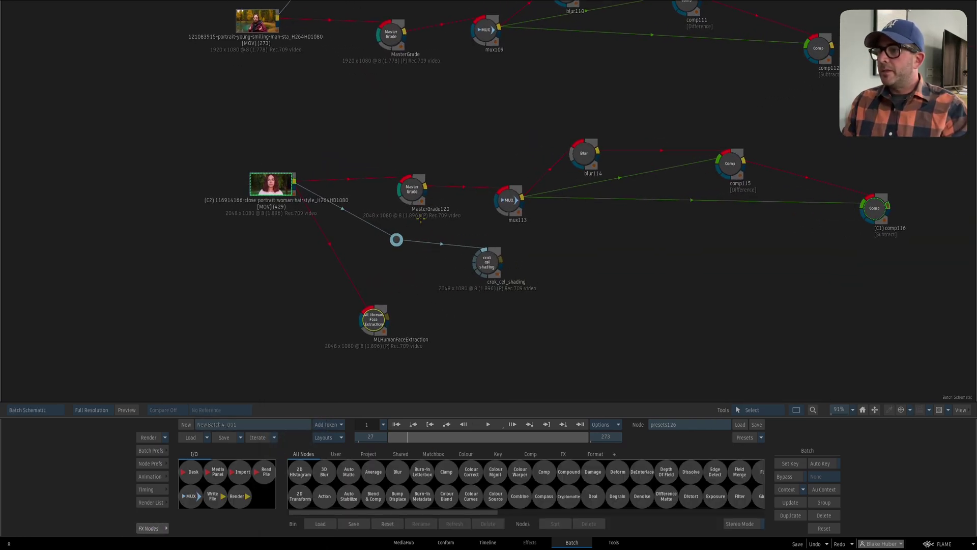
{"action": "double_click", "coordinate": [435, 197]}
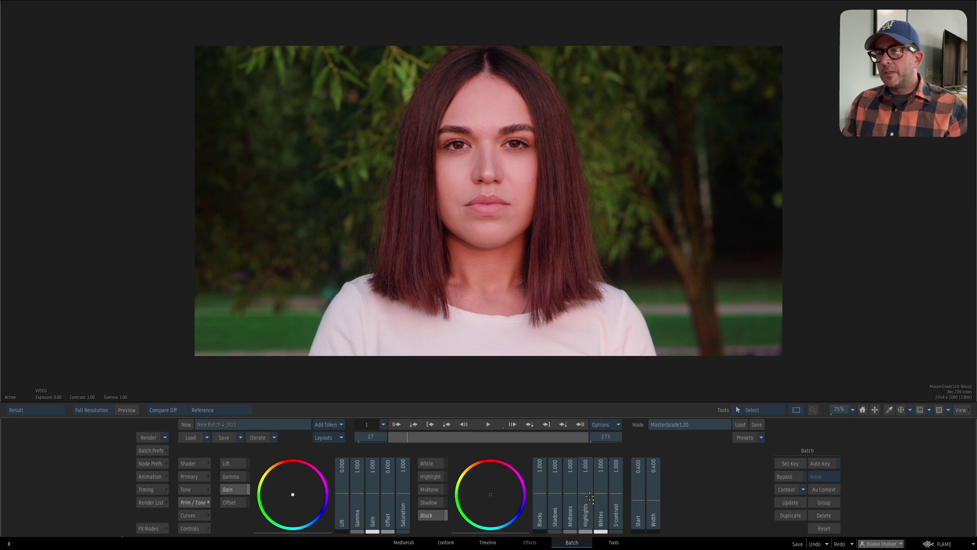
Raise MasterGrade120's Highlights to 1.709 and its Saturation to 1.718 for the lips
{"action": "left_click_drag", "start_coordinate": [586, 499], "coordinate": [588, 454]}
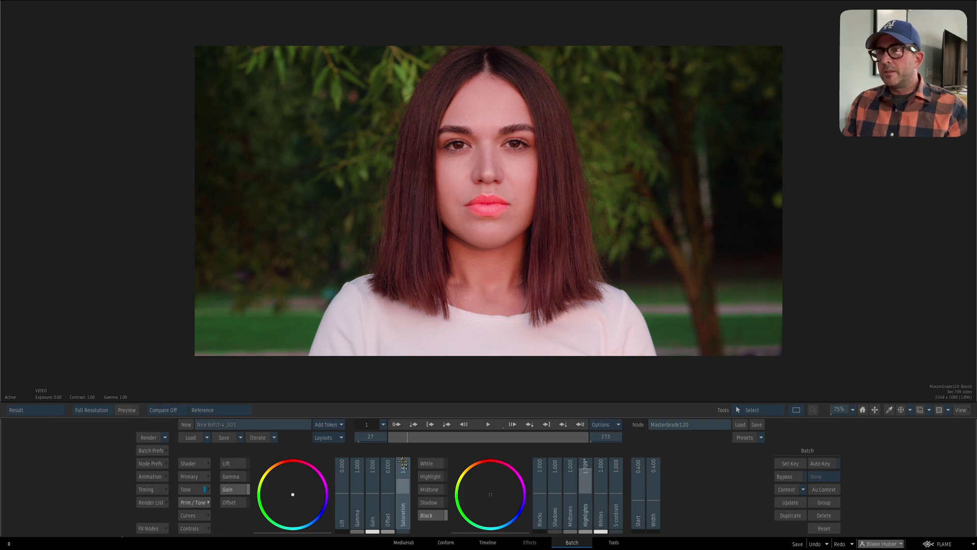
{"action": "left_click_drag", "start_coordinate": [403, 457], "coordinate": [404, 454]}
{"action": "key", "text": "Escape"}
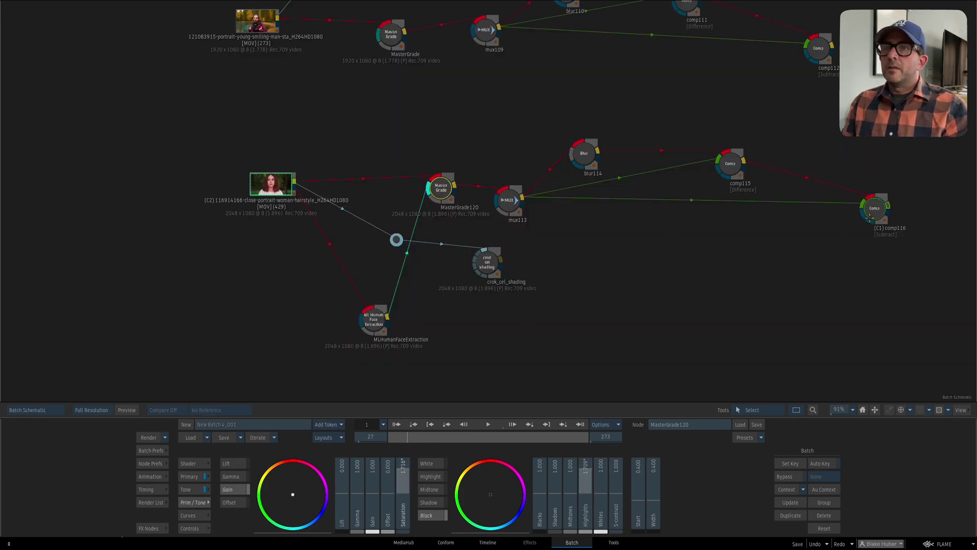
Set the lips extraction's Threshold to 0.000 and check the composite in Context 1
{"action": "key", "text": "grave"}
{"action": "key", "text": "grave"}
{"action": "left_click", "coordinate": [374, 319]}
{"action": "key", "text": "F4"}
{"action": "left_click_drag", "start_coordinate": [285, 493], "coordinate": [146, 464]}
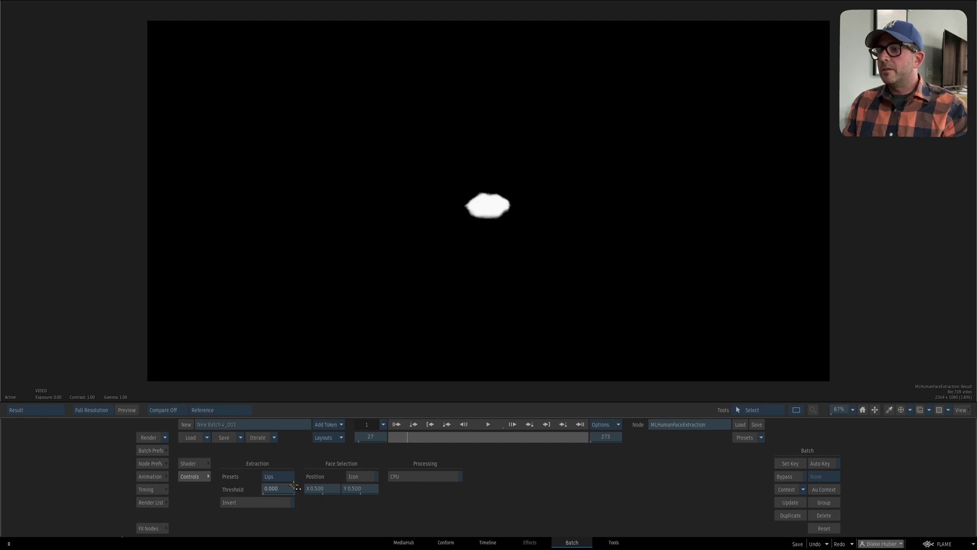
{"action": "key", "text": "Escape"}
{"action": "key", "text": "1"}
{"action": "key", "text": "Escape"}
Regrade the lips in MasterGrade120 with S-contrast about 1.8, Midtones 0.493, Shadows 1.500, Saturation about 1.35 and Highlights about 1.2
{"action": "left_click", "coordinate": [440, 187]}
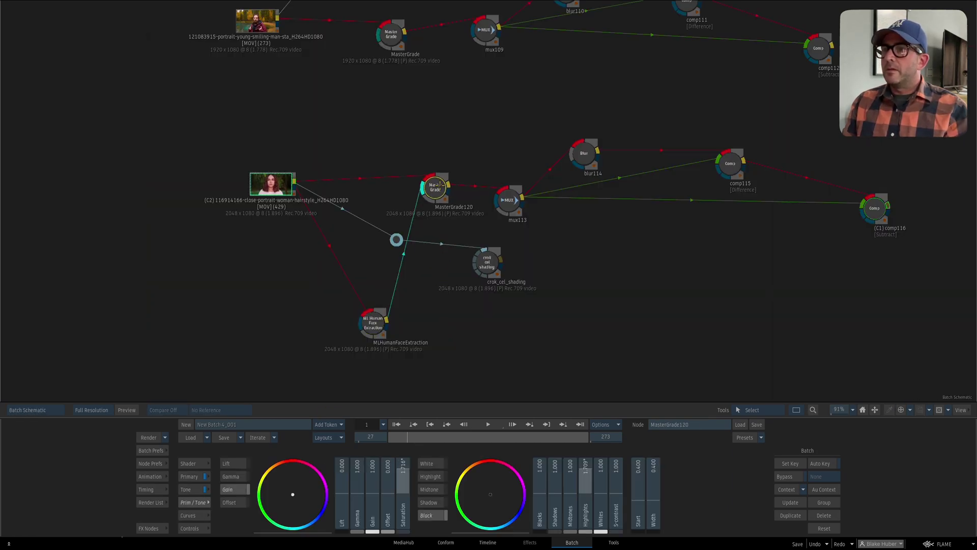
{"action": "key", "text": "grave"}
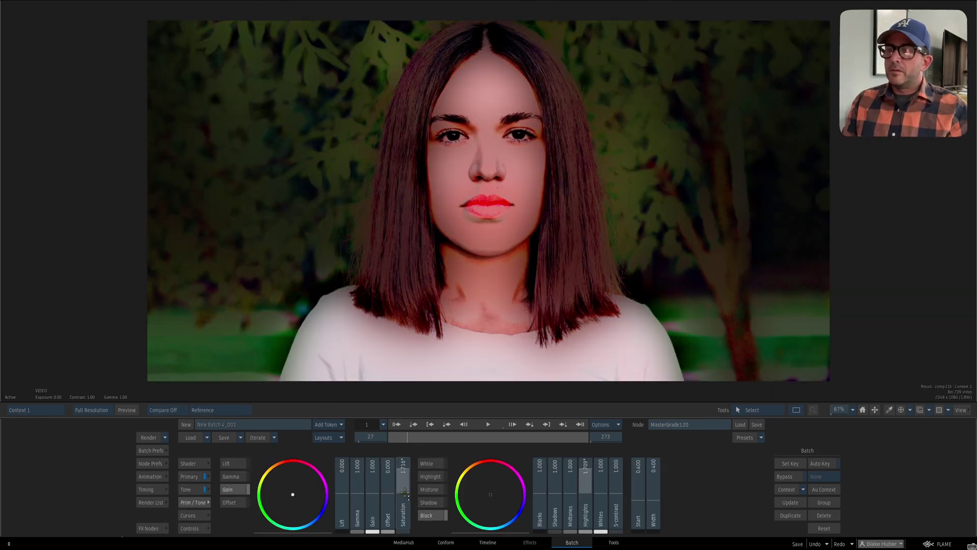
{"action": "left_click", "coordinate": [405, 493], "text": "ctrl+alt"}
{"action": "left_click", "coordinate": [587, 501], "text": "ctrl+alt"}
{"action": "left_click_drag", "start_coordinate": [615, 492], "coordinate": [611, 452]}
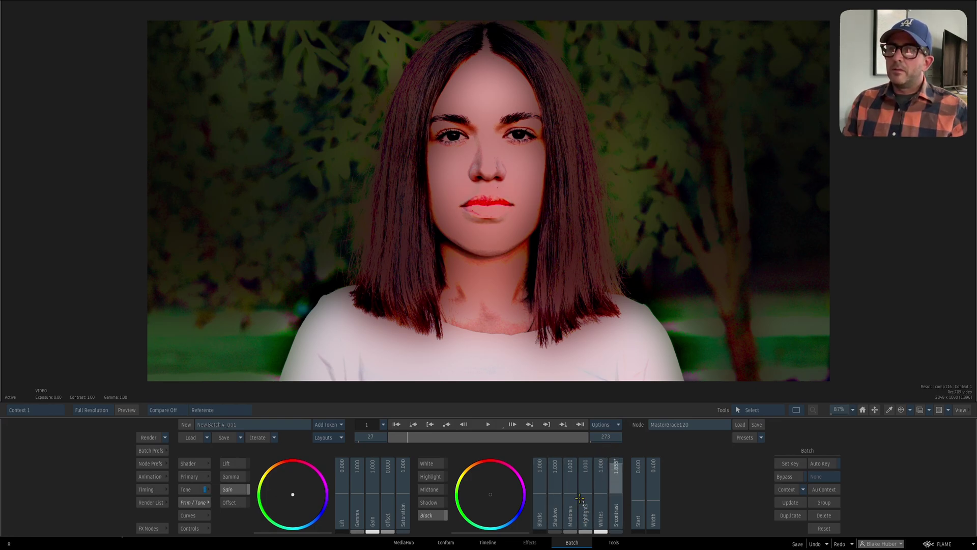
{"action": "left_click_drag", "start_coordinate": [569, 504], "coordinate": [570, 521]}
{"action": "left_click_drag", "start_coordinate": [402, 496], "coordinate": [402, 480]}
{"action": "left_click_drag", "start_coordinate": [589, 490], "coordinate": [555, 457]}
{"action": "left_click_drag", "start_coordinate": [598, 326], "coordinate": [633, 319]}
Set the lips extraction's Threshold to 0.339 while viewing the composite in Context 1
{"action": "key", "text": "Escape"}
{"action": "left_click", "coordinate": [376, 318]}
{"action": "key", "text": "F4"}
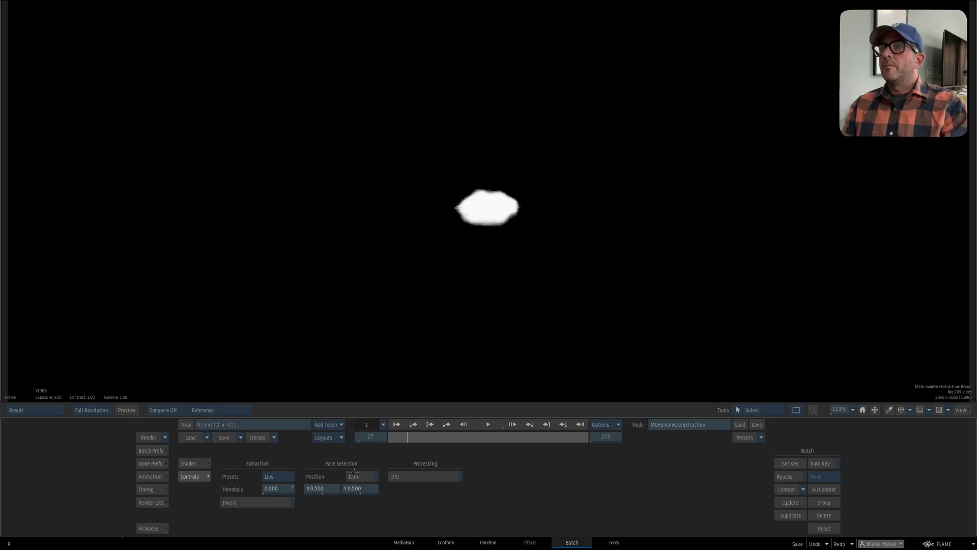
{"action": "key", "text": "1"}
{"action": "left_click_drag", "start_coordinate": [280, 490], "coordinate": [394, 454]}
{"action": "key", "text": "Home"}
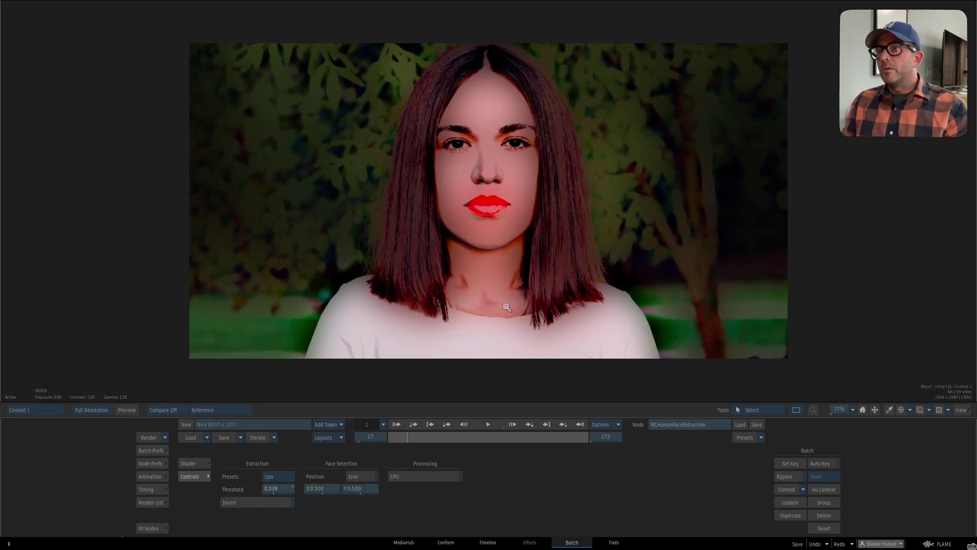
View MasterGrade120's result and reset all of its grading adjustments
{"action": "key", "text": "Escape"}
{"action": "left_click", "coordinate": [436, 185]}
{"action": "key", "text": "F1"}
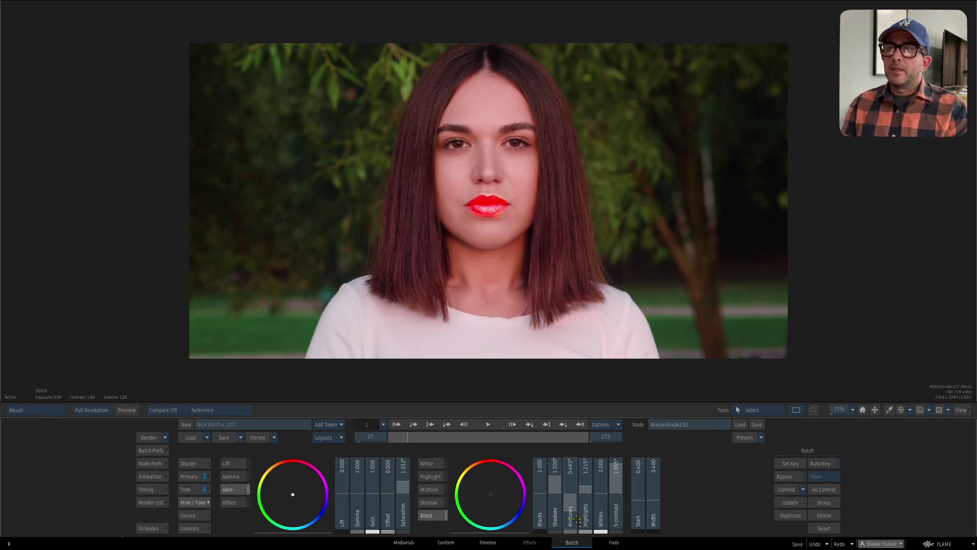
{"action": "left_click", "coordinate": [824, 528]}
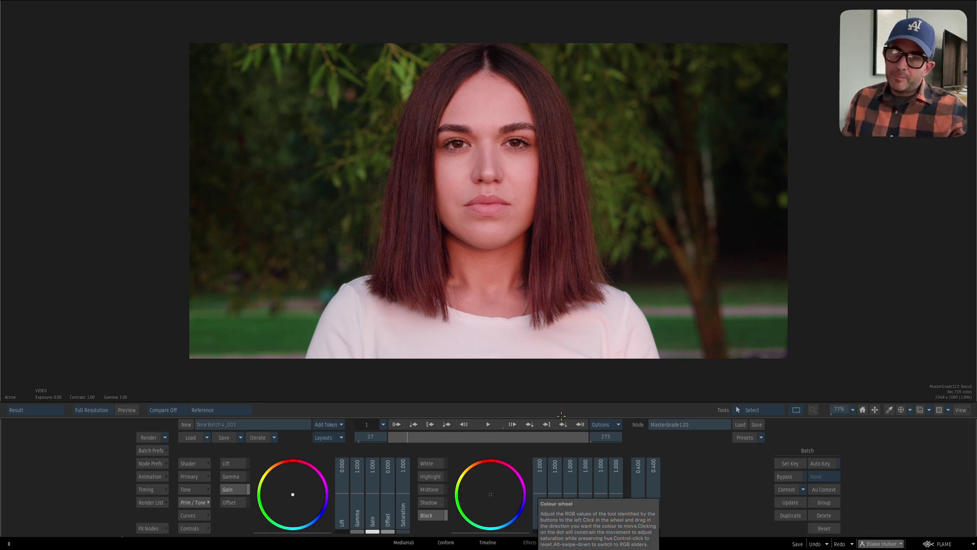
Inspect comp116's Subtract result for the woman clip and return to the schematic
{"action": "key", "text": "Escape"}
{"action": "left_click_drag", "start_coordinate": [615, 304], "coordinate": [528, 288]}
{"action": "left_click", "coordinate": [783, 192]}
{"action": "key", "text": "F4"}
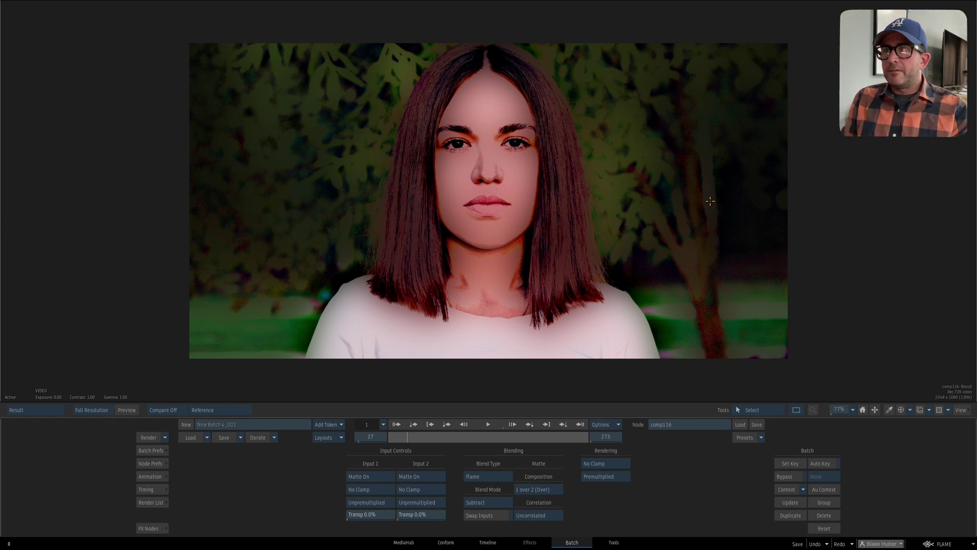
{"action": "key", "text": "grave"}
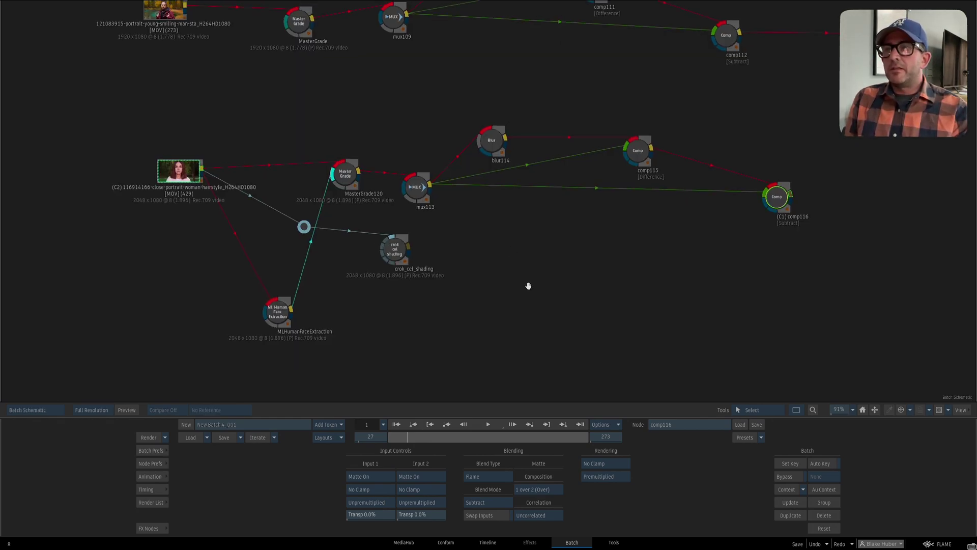